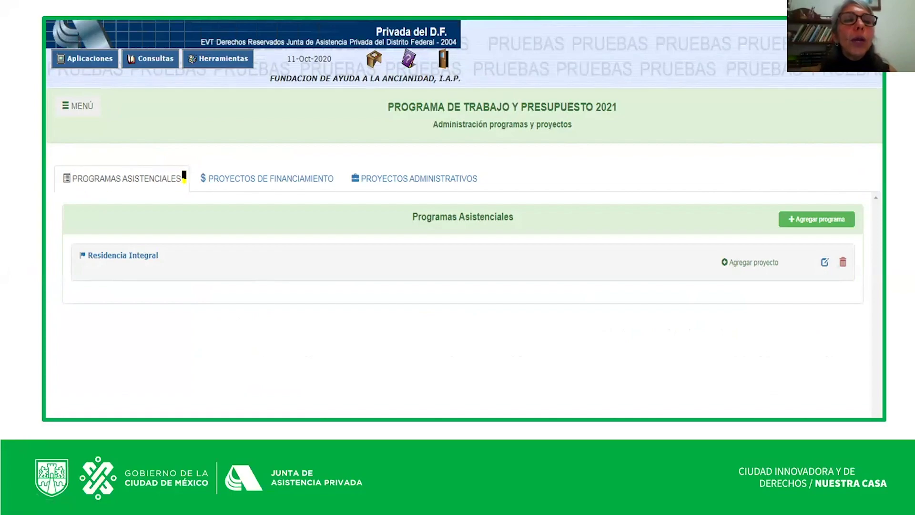
Step: Highlight the Programas Asistenciales section and open Residencia Integral in Modificar programa asistencial
left_click_drag(181, 178, 132, 178)
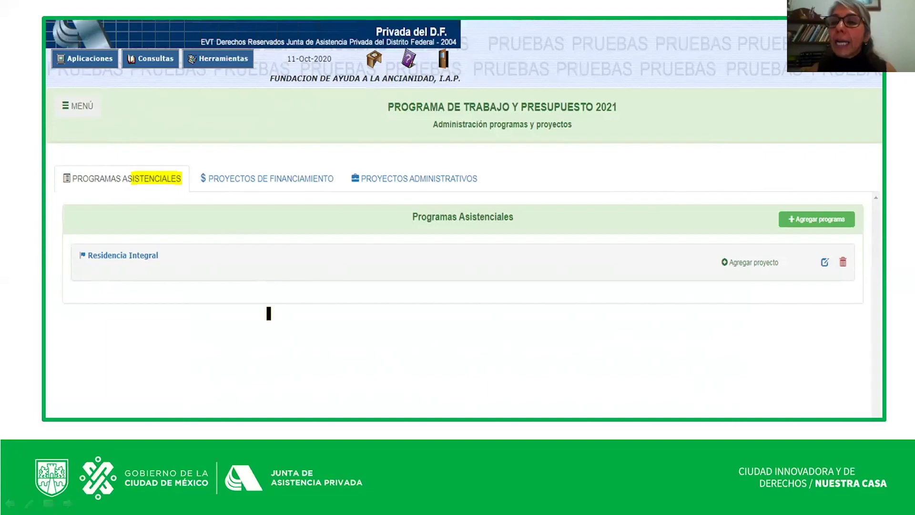
left_click(102, 257)
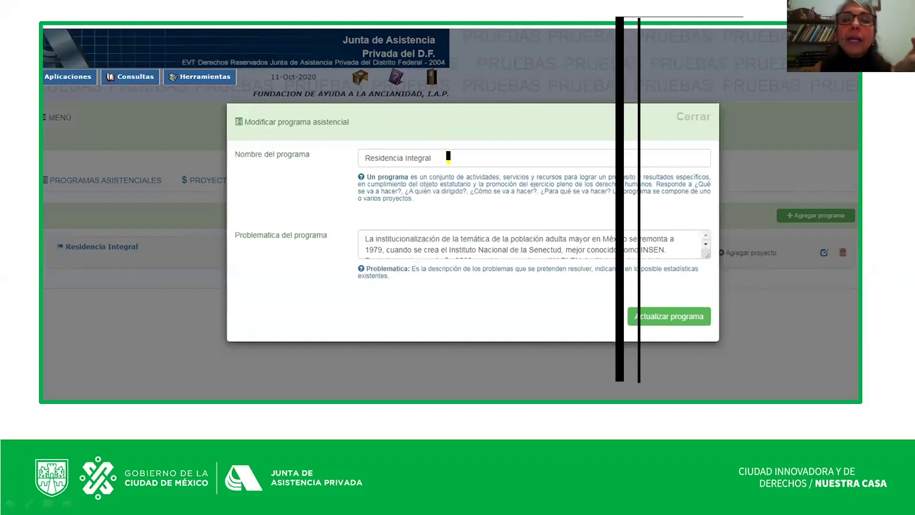
Step: Review Residencia Integral's name and Problemática description, then save it with Actualizar programa
left_click_drag(442, 157, 381, 156)
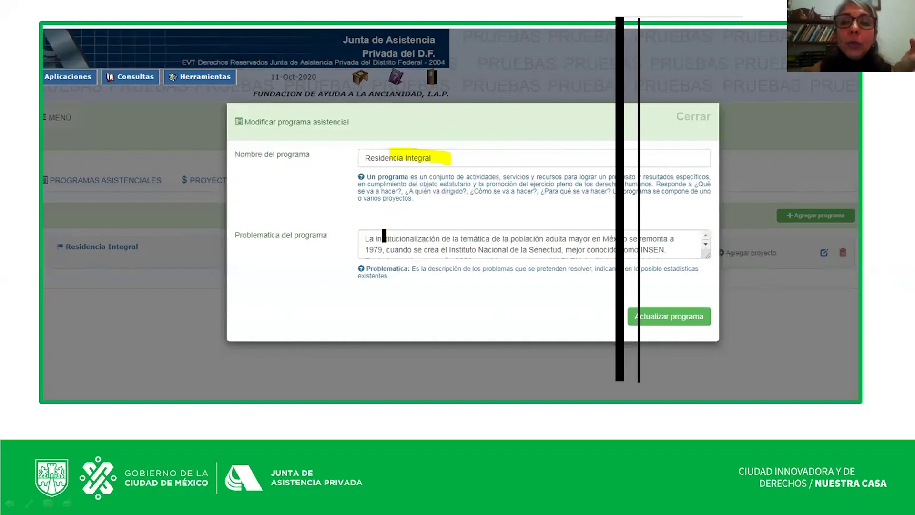
left_click_drag(364, 237, 485, 239)
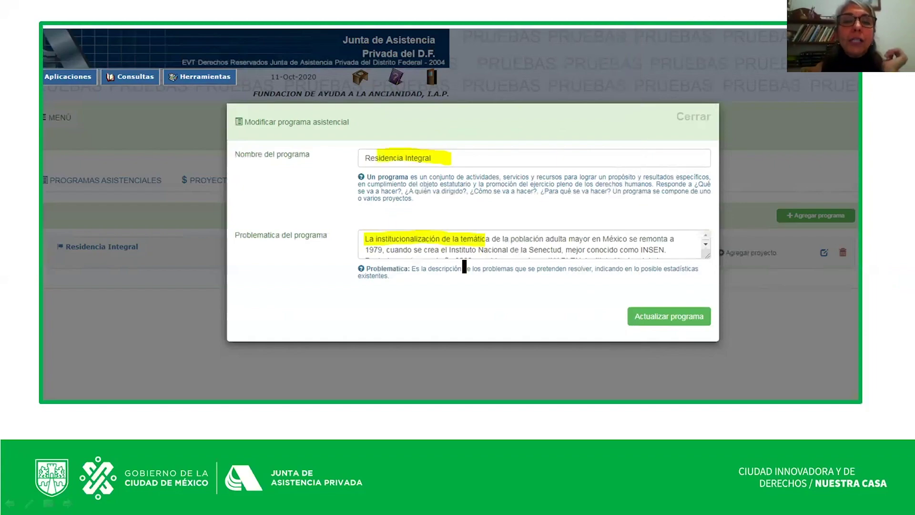
left_click(386, 280)
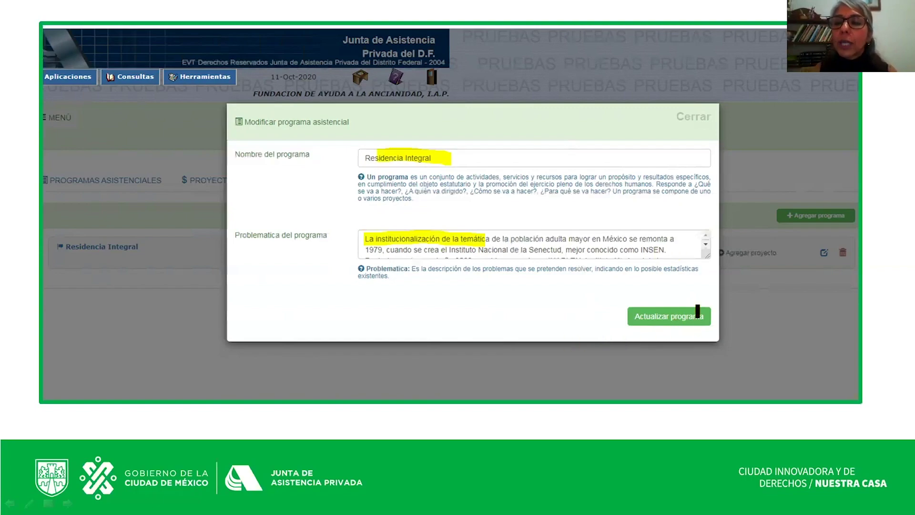
left_click(666, 310)
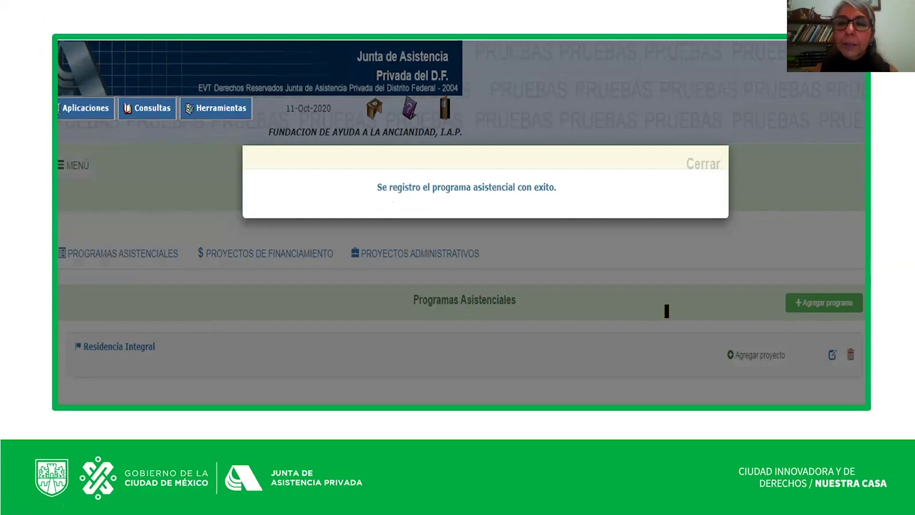
Step: Dismiss the success message, add a new Residencia Integral project, and mark Casa Hogar as type
left_click(667, 310)
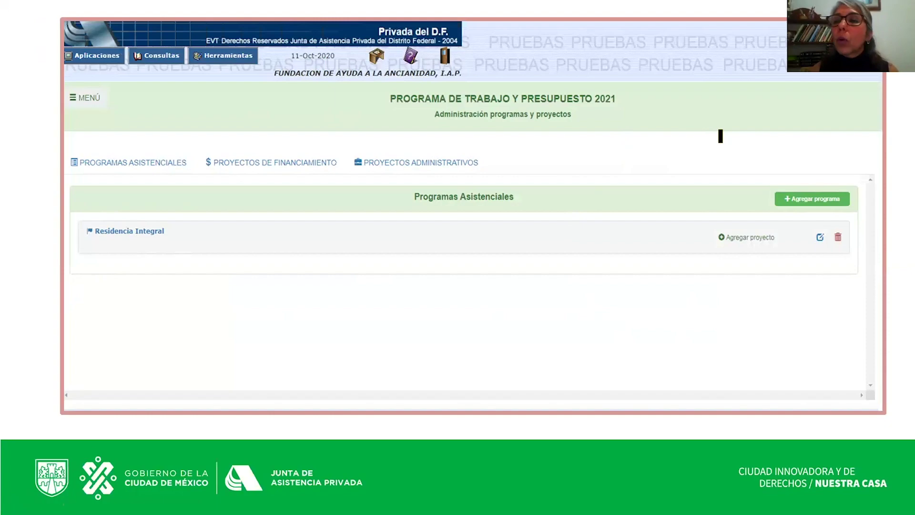
left_click(703, 233)
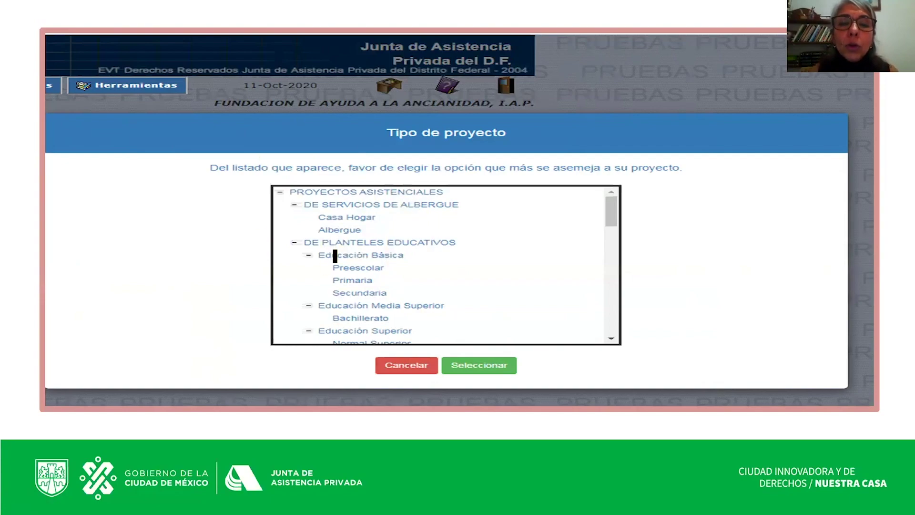
left_click(364, 218)
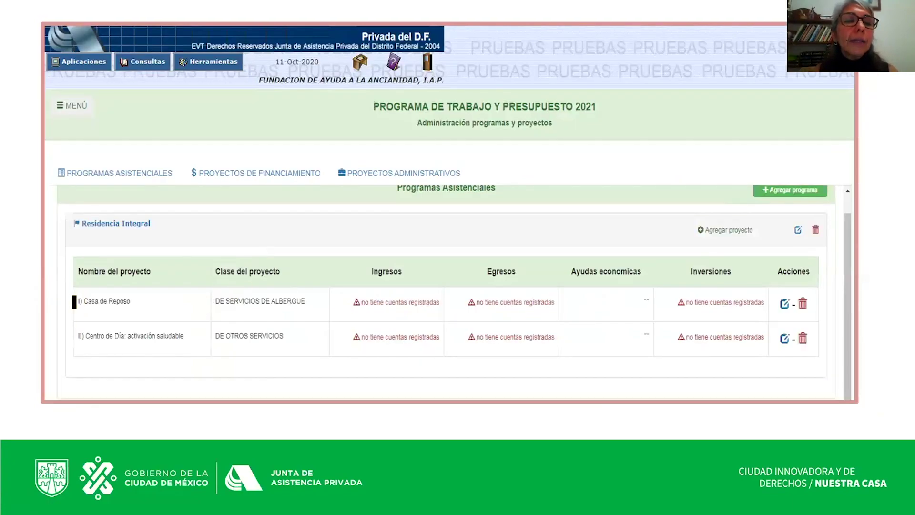
Step: Highlight Casa de Reposo and Centro de Día, then open Centro de Día: activación saludable for editing
left_click_drag(74, 302, 141, 298)
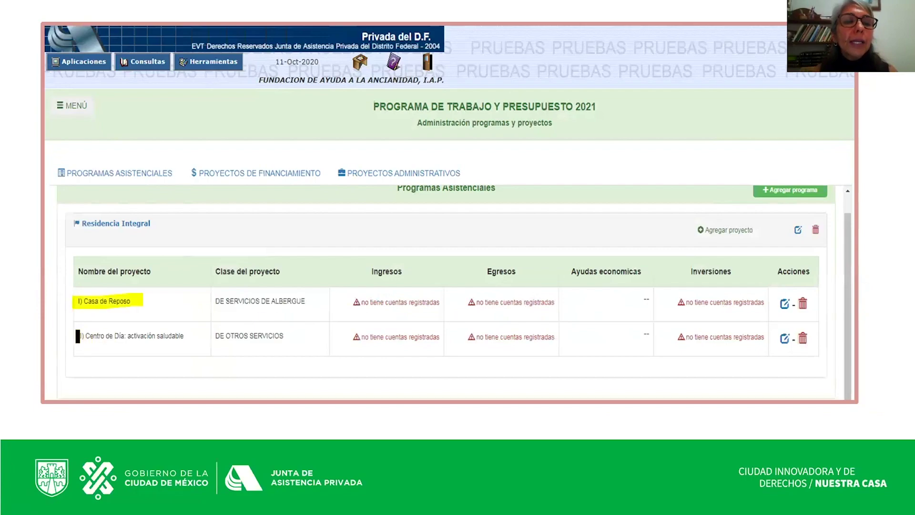
left_click_drag(77, 336, 192, 336)
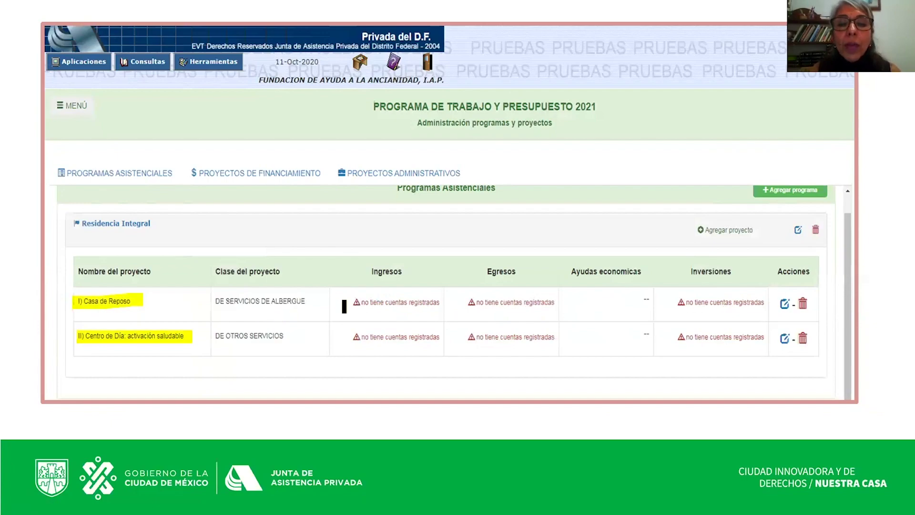
left_click(337, 307)
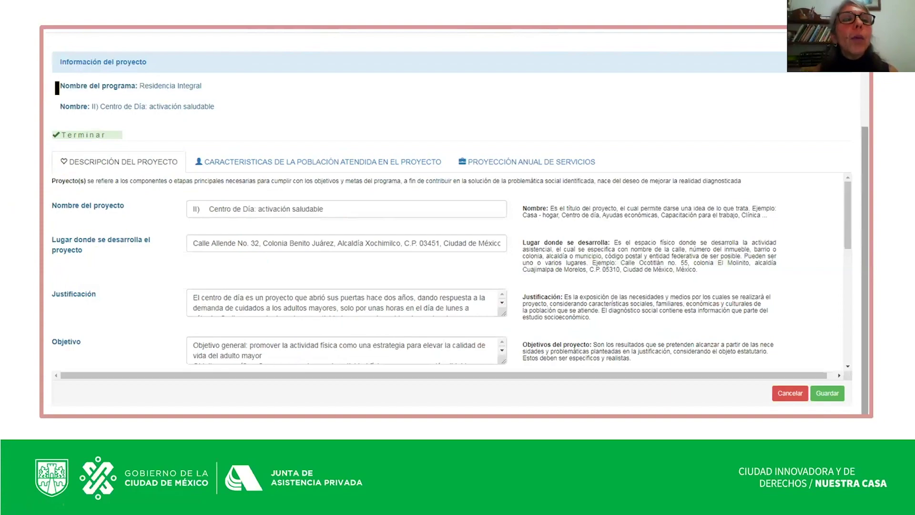
Step: Highlight the program name, Centro de Día project name, description section and location on the form
left_click_drag(66, 86, 205, 87)
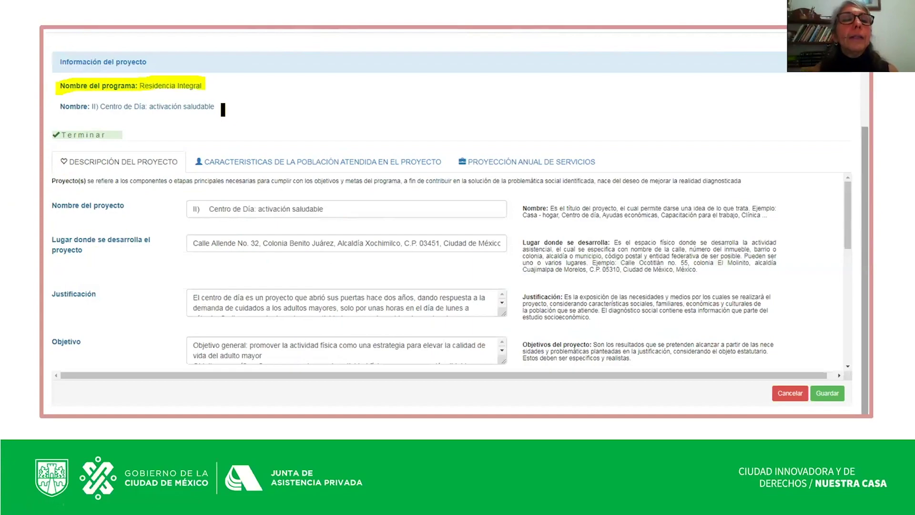
left_click_drag(221, 108, 175, 107)
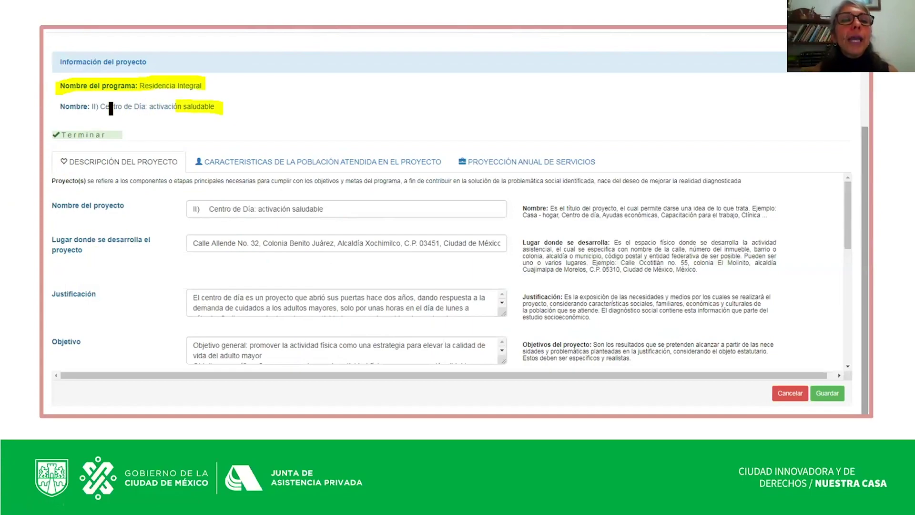
left_click_drag(104, 109, 101, 108)
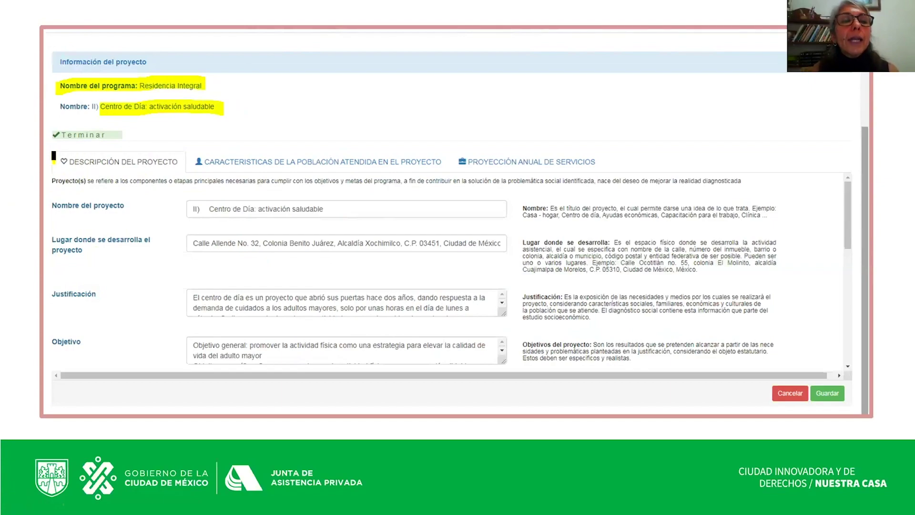
left_click_drag(53, 158, 168, 156)
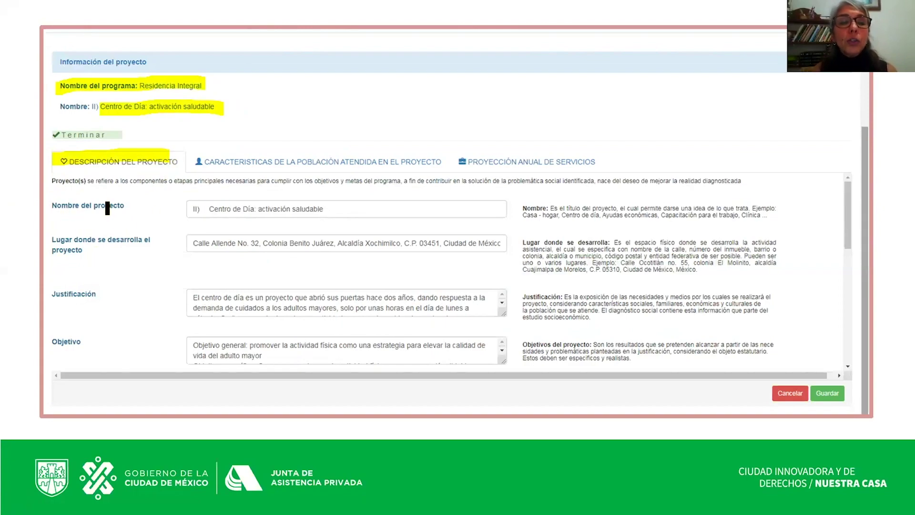
left_click_drag(203, 209, 258, 207)
left_click_drag(50, 241, 88, 242)
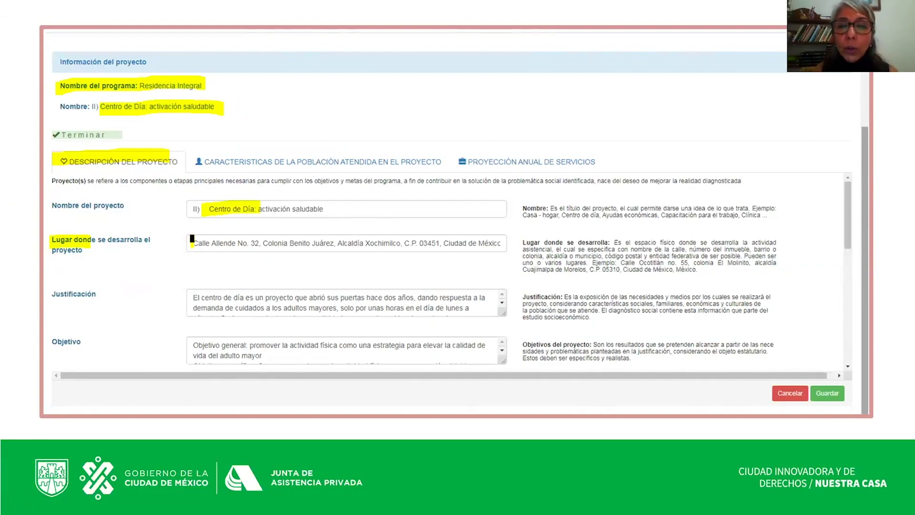
left_click_drag(192, 241, 228, 243)
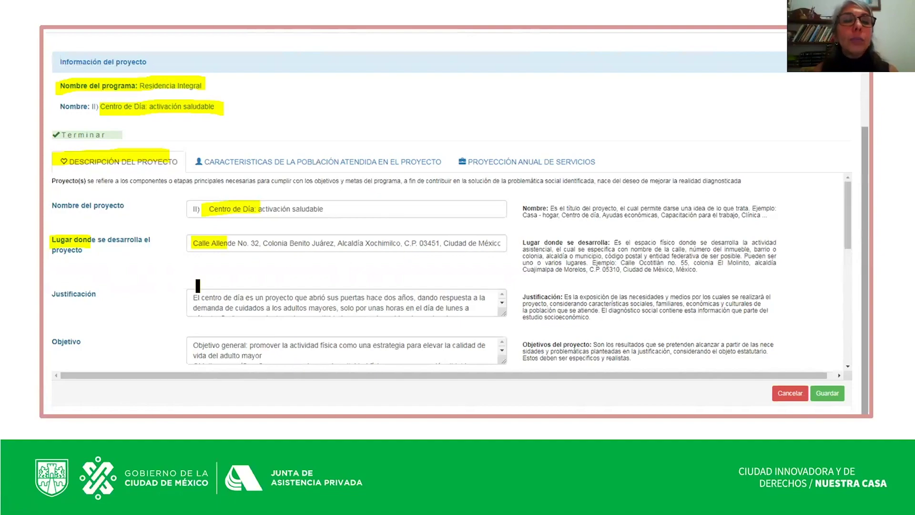
Step: Highlight the Nombre, Lugar and Justificación guidance, then advance to the population goals slide
left_click(546, 262)
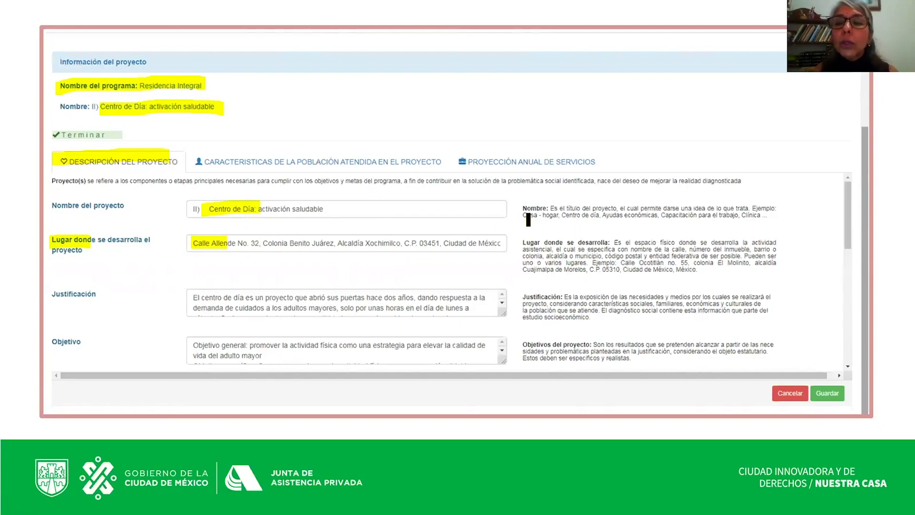
left_click_drag(525, 211, 574, 210)
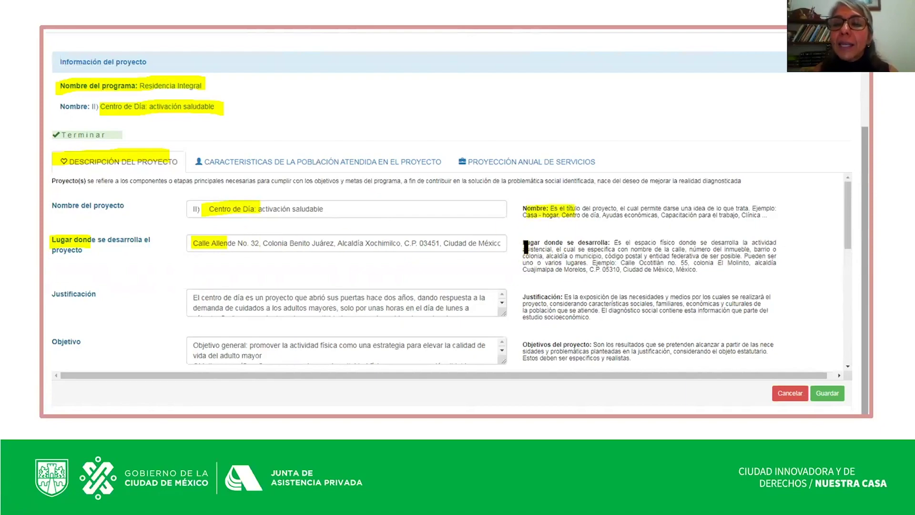
left_click_drag(523, 243, 575, 250)
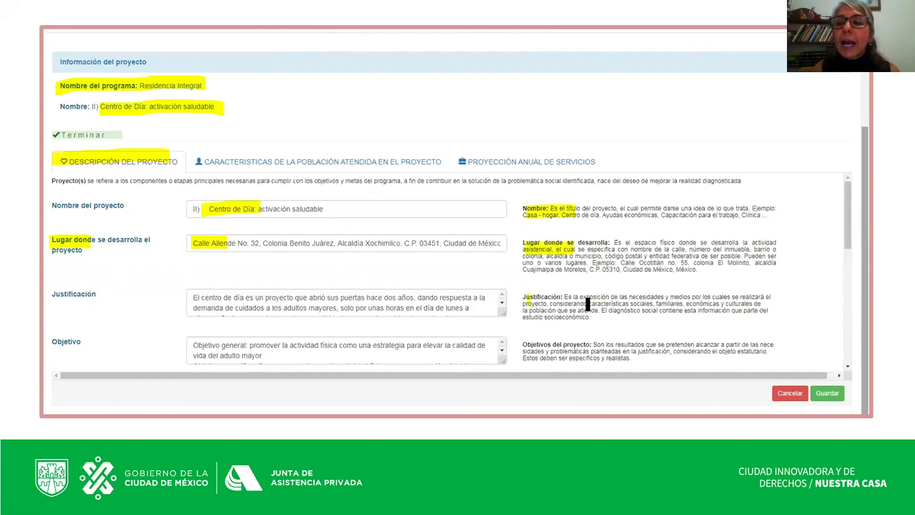
left_click_drag(587, 305, 617, 305)
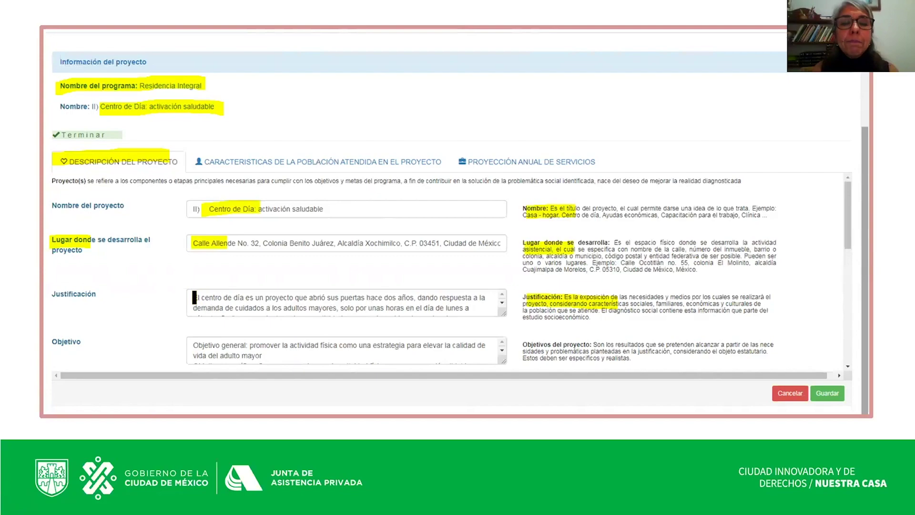
left_click_drag(194, 297, 224, 297)
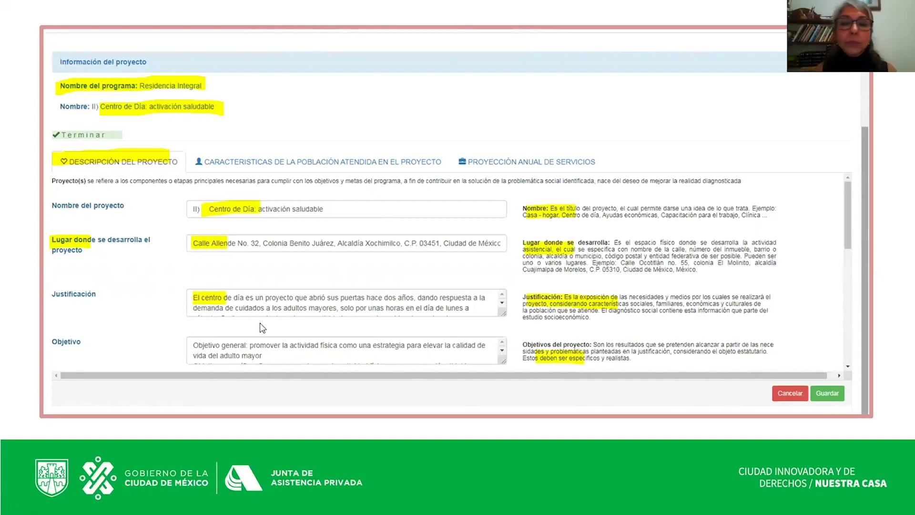
key("Right")
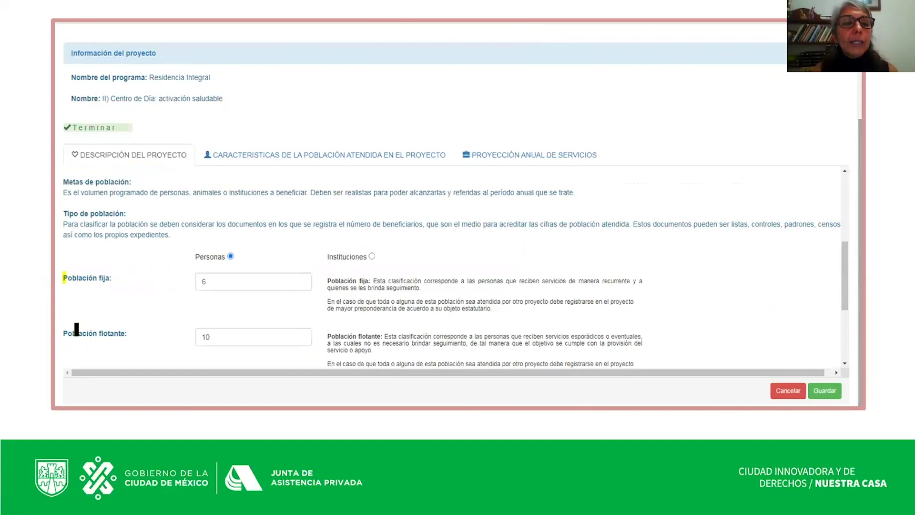
Step: Highlight Población fija 6 and Población flotante 10 on the Centro de Día population screen
left_click_drag(76, 329, 82, 329)
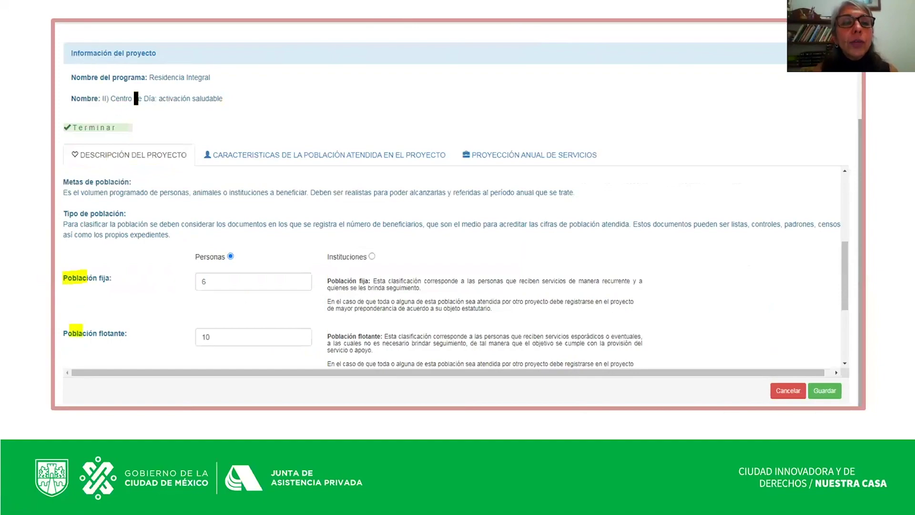
left_click_drag(116, 100, 137, 100)
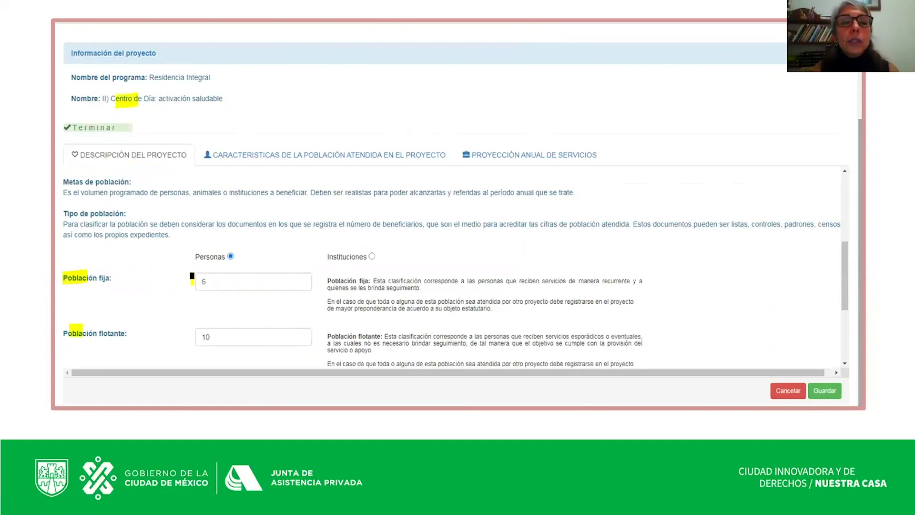
left_click_drag(194, 279, 210, 275)
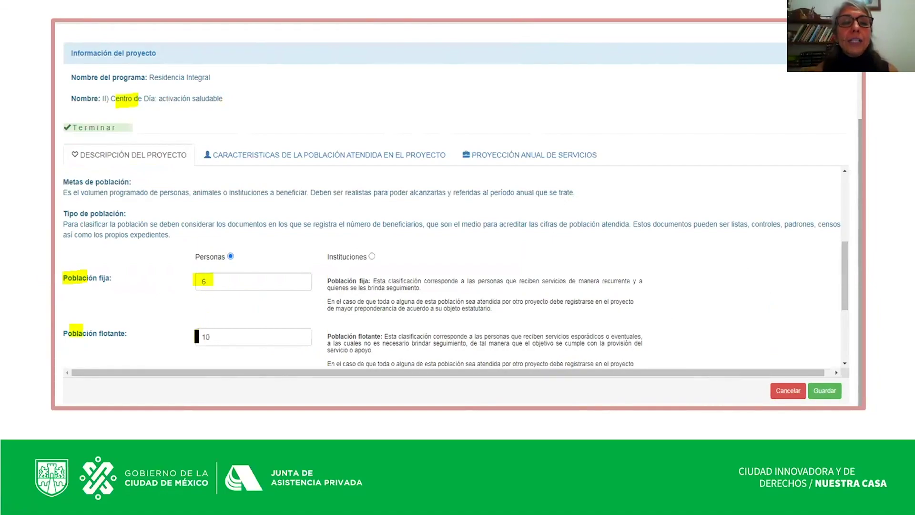
left_click_drag(220, 333, 218, 331)
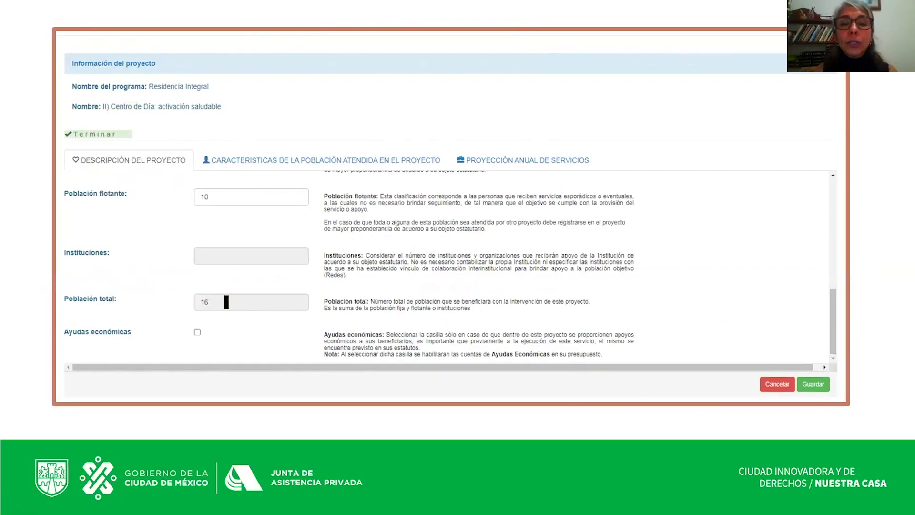
Step: Highlight the Población total of 16 and the Instituciones label
left_click_drag(195, 302, 226, 302)
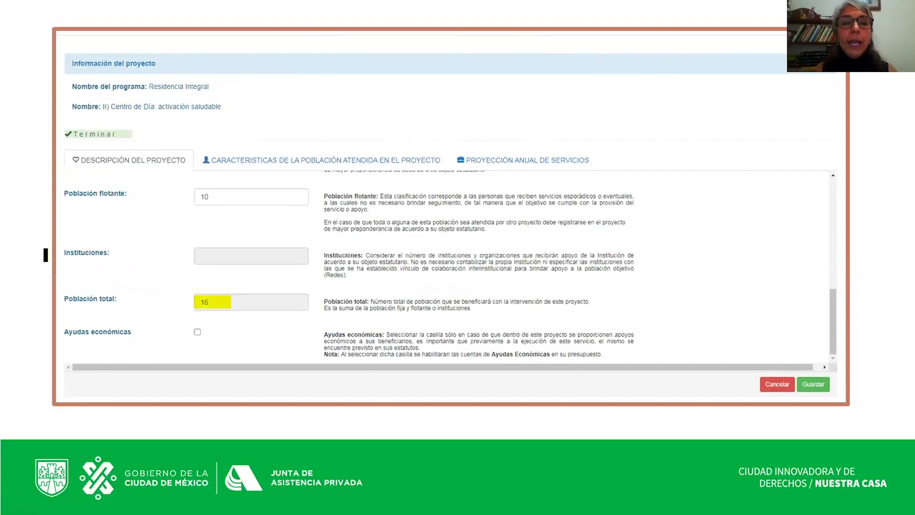
left_click_drag(64, 253, 115, 254)
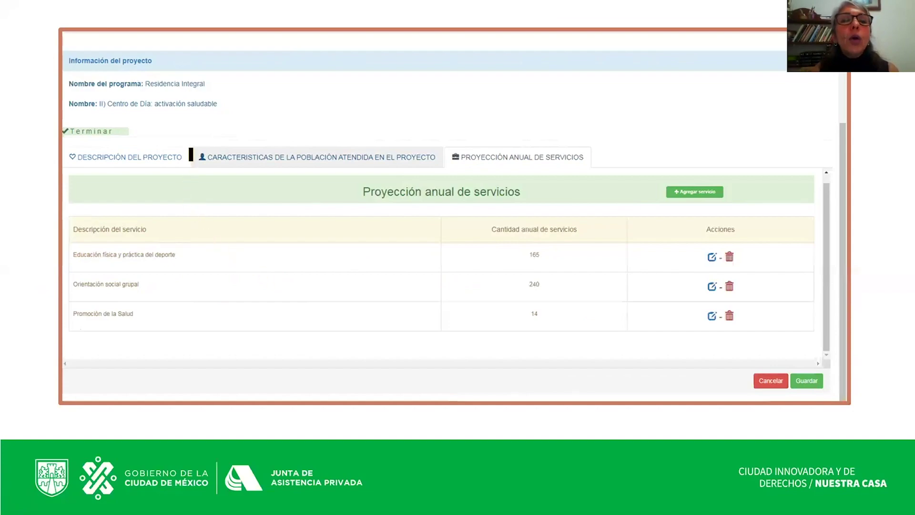
Step: Highlight the CARACTERISTICAS DE LA POBLACIÓN tab heading
left_click_drag(191, 154, 294, 152)
left_click_drag(369, 154, 433, 156)
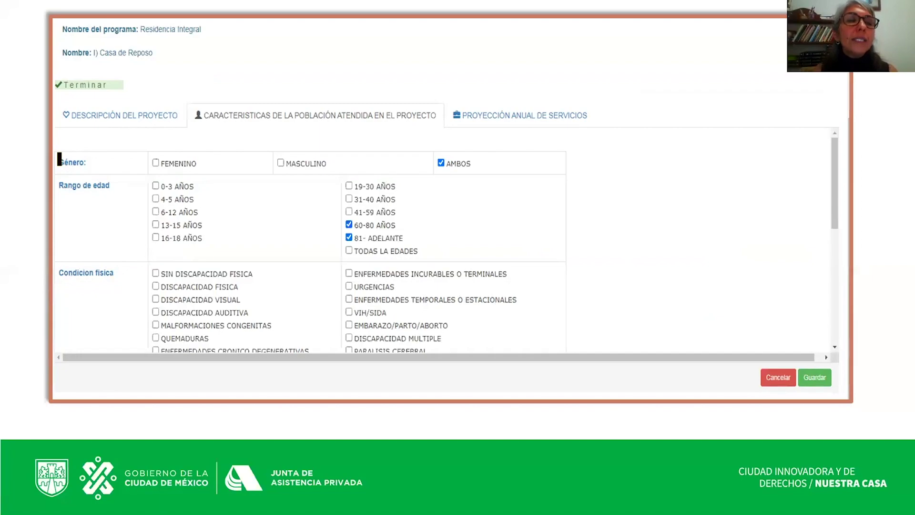
Step: Highlight the Género, Rango de edad and Condicion fisica criteria
left_click_drag(60, 159, 99, 158)
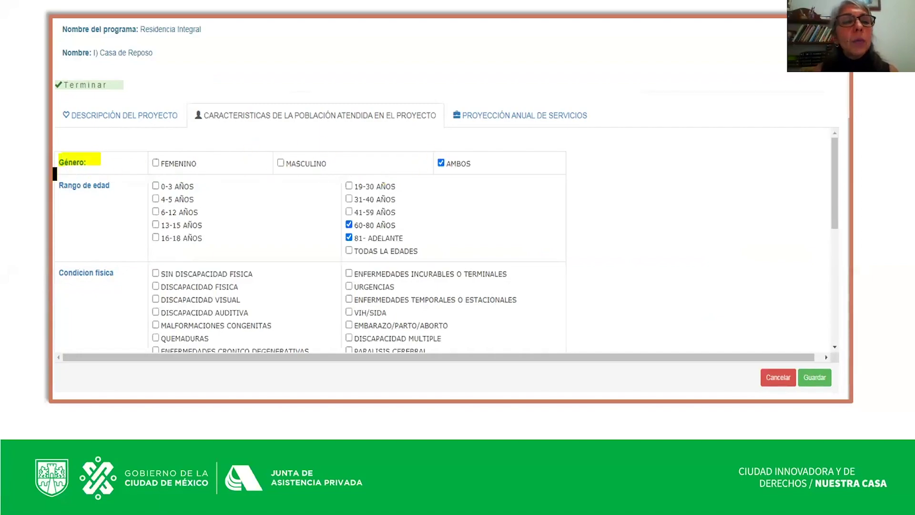
left_click_drag(60, 185, 126, 186)
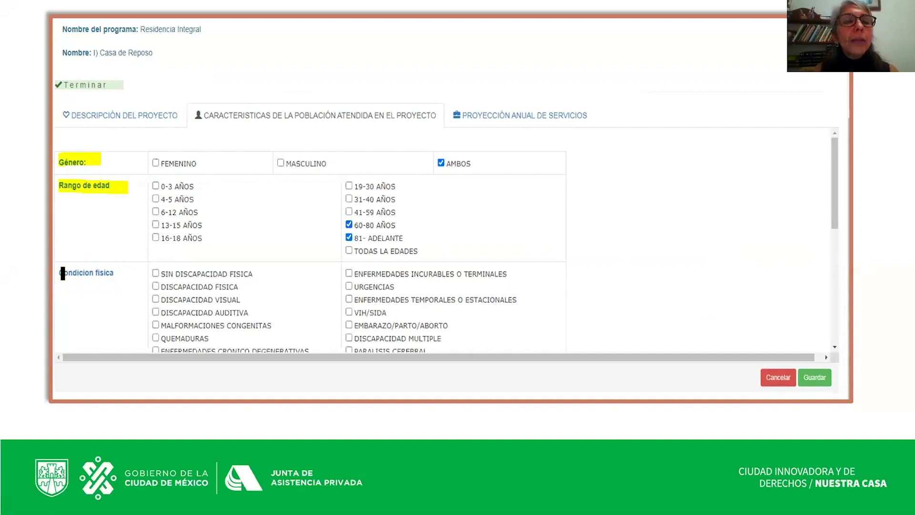
left_click_drag(62, 272, 120, 273)
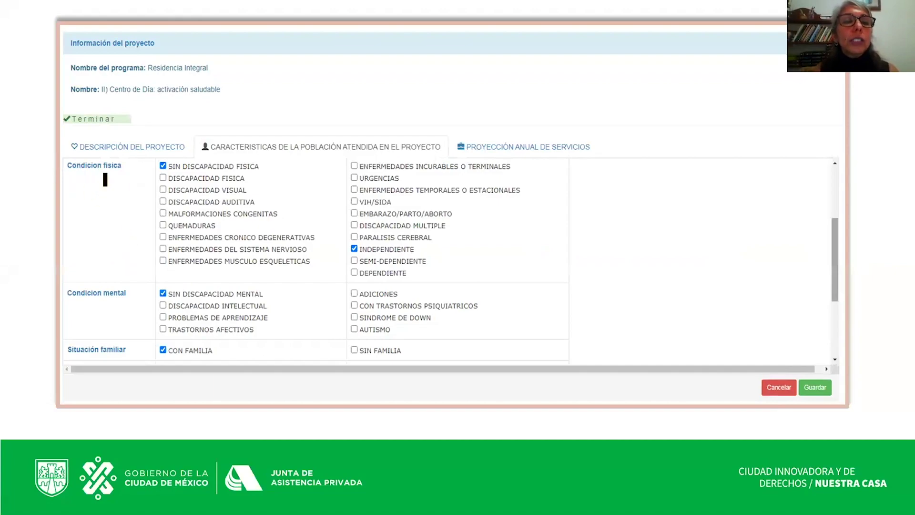
Step: Highlight Condicion mental, Situación familiar and Situación económica, then advance to the annual service projection
left_click_drag(71, 295, 133, 294)
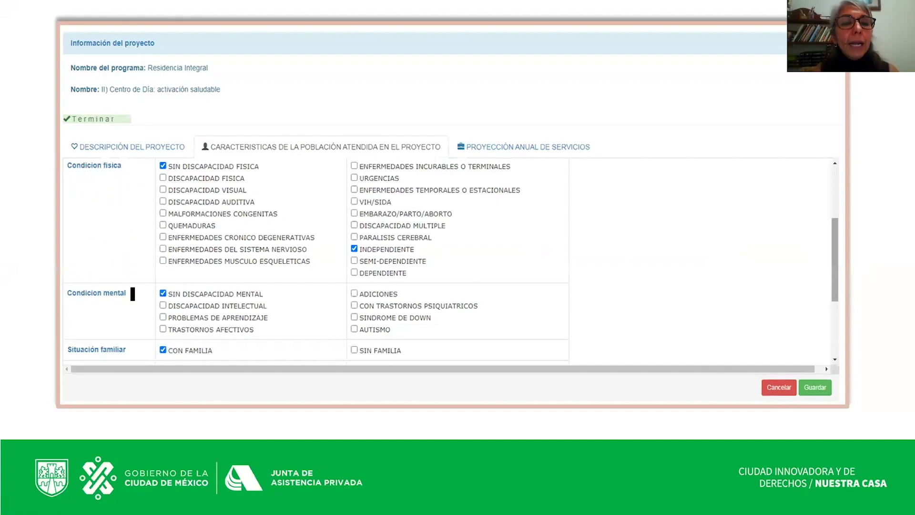
left_click_drag(75, 349, 137, 348)
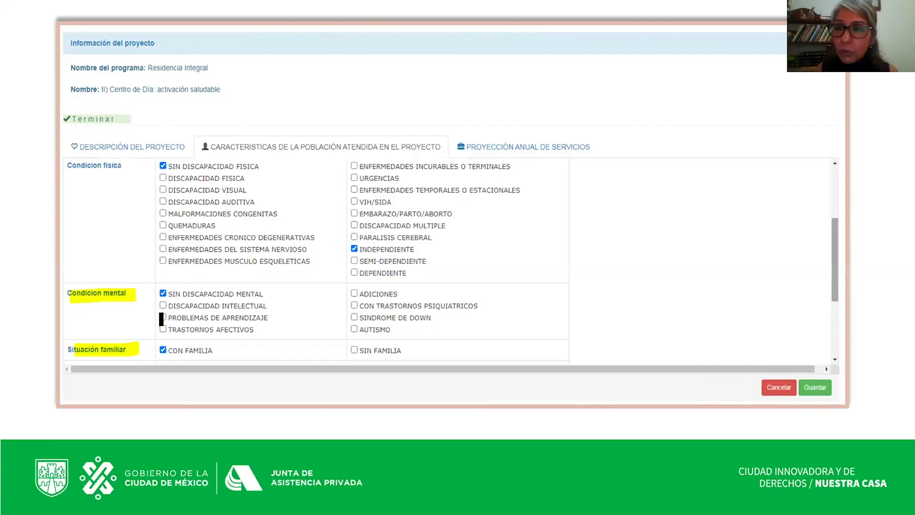
key("Right")
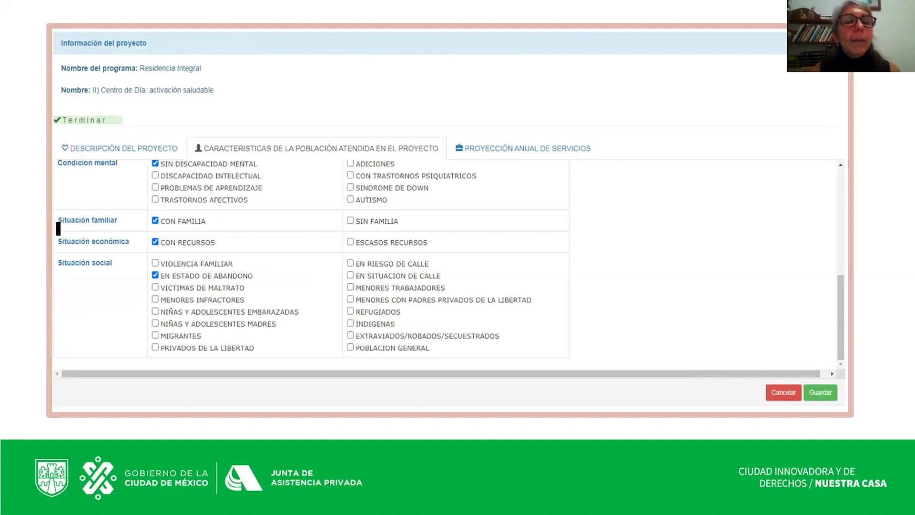
mouse_move(59, 240)
left_mouse_down()
mouse_move(108, 241)
mouse_move(100, 263)
mouse_move(111, 263)
left_mouse_up()
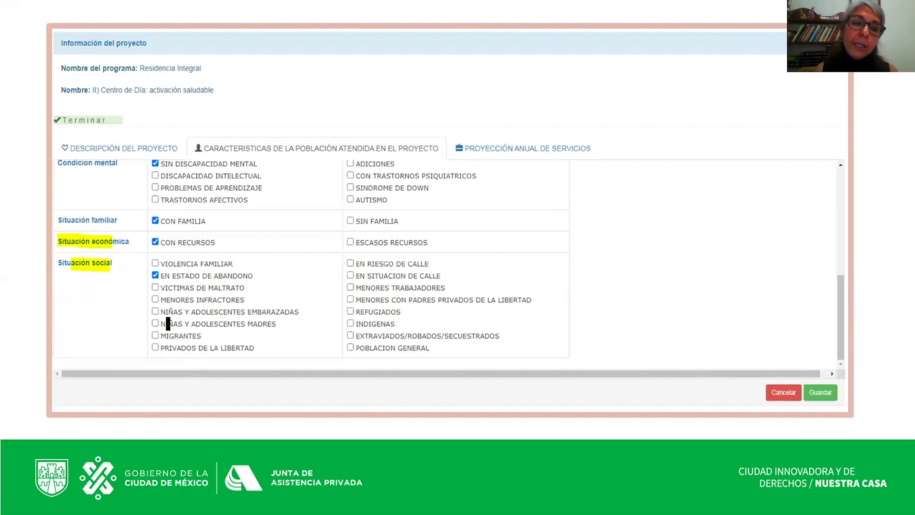
left_click(180, 260)
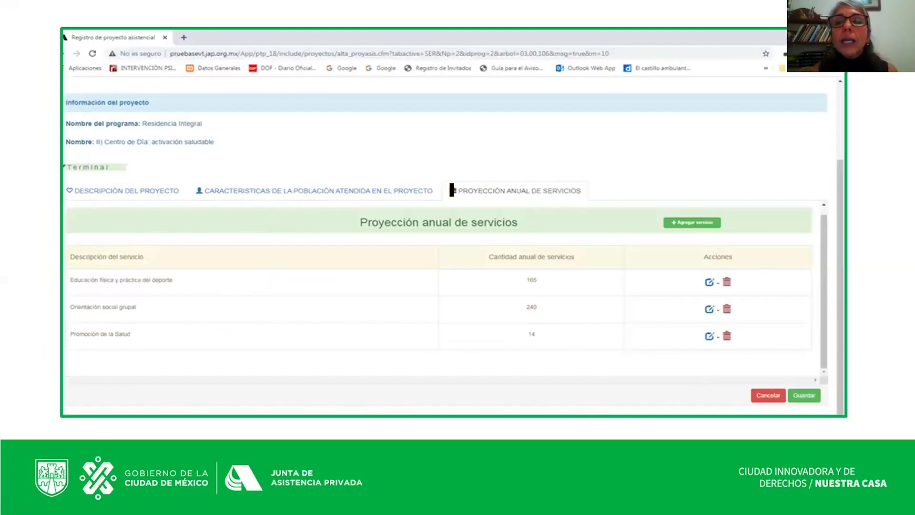
Step: Highlight the PROYECCIÓN ANUAL DE SERVICIOS tab with the pen
mouse_move(449, 190)
left_mouse_down()
mouse_move(534, 191)
mouse_move(456, 198)
left_mouse_up()
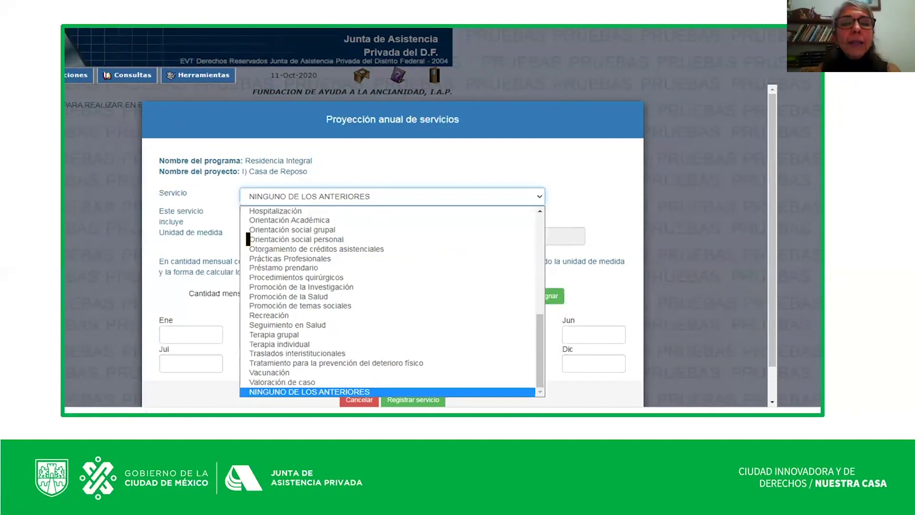
Step: Highlight Orientación social personal and Préstamo prendario, then advance to the filled Promoción de la Salud form
mouse_move(248, 239)
left_mouse_down()
mouse_move(272, 239)
mouse_move(254, 273)
mouse_move(276, 267)
left_mouse_up()
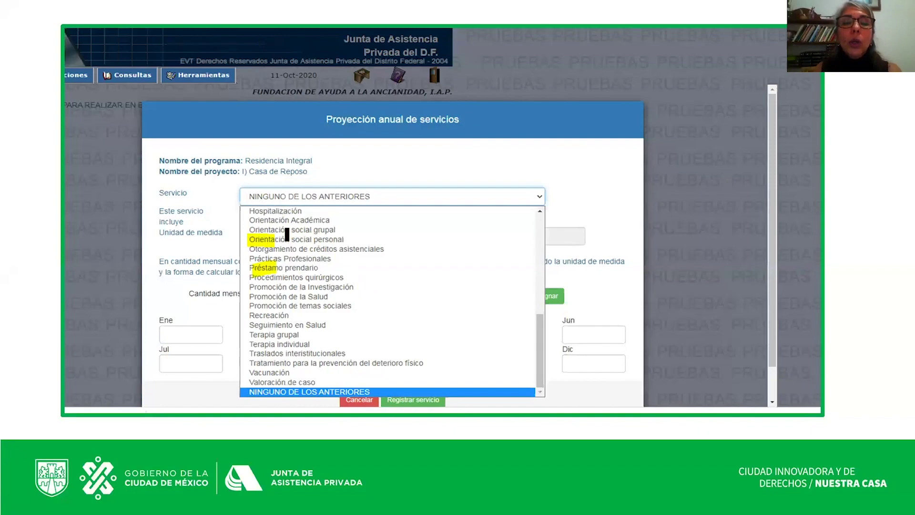
left_click(388, 405)
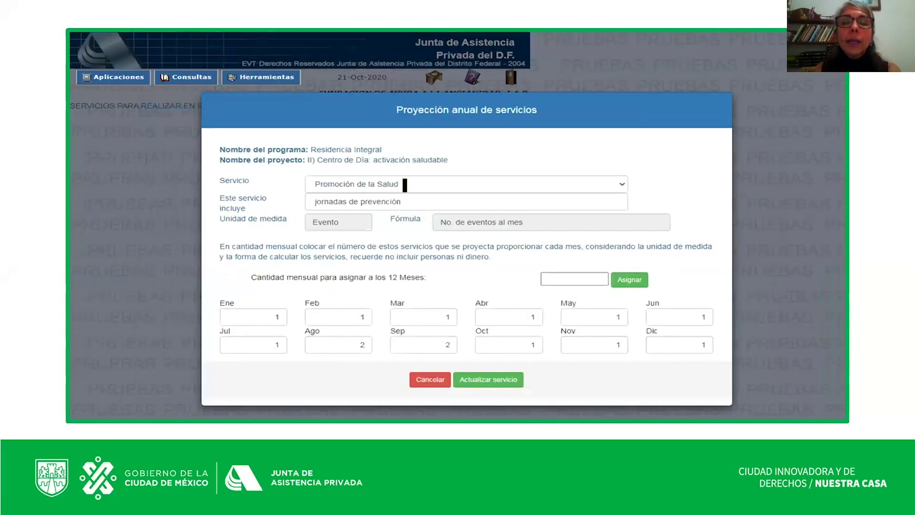
Step: Highlight Promoción de la Salud, prevención, the Evento unit, the eventos al mes formula and Cantidad mensual
left_click_drag(355, 184, 406, 184)
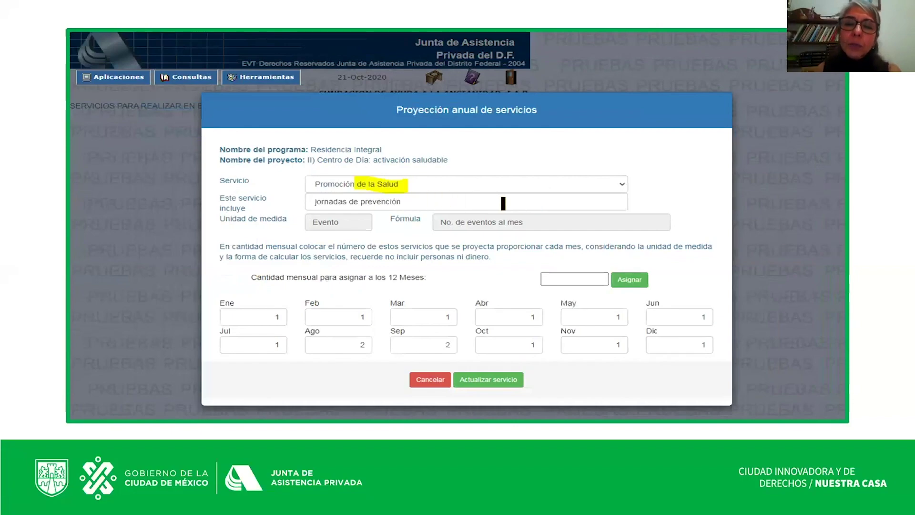
left_click_drag(413, 202, 361, 202)
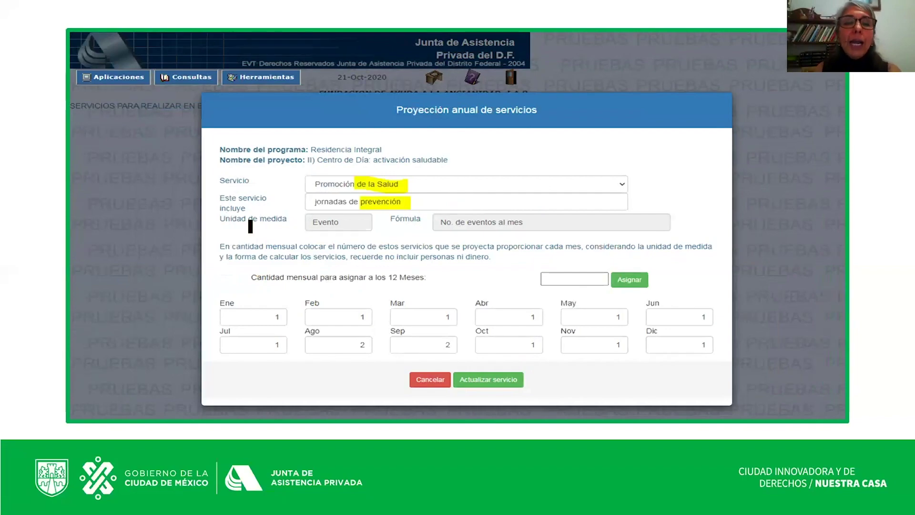
left_click_drag(353, 222, 330, 222)
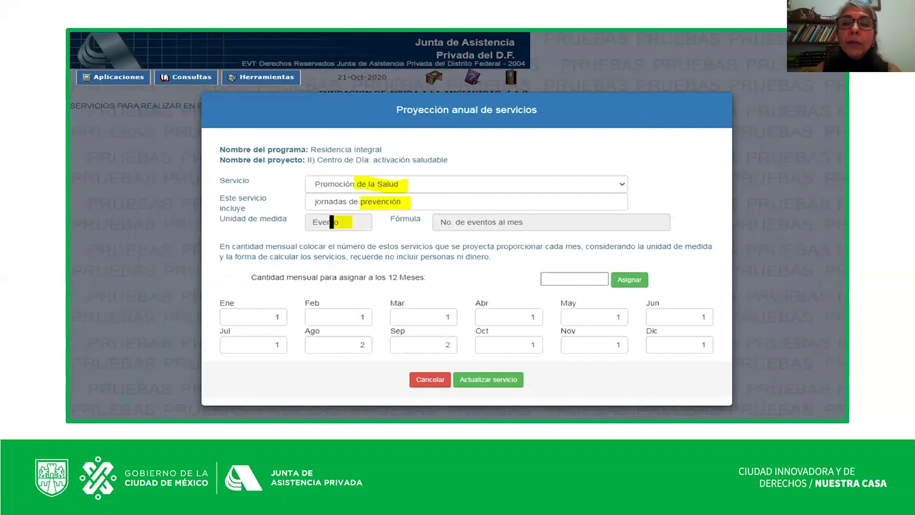
left_click_drag(547, 222, 453, 222)
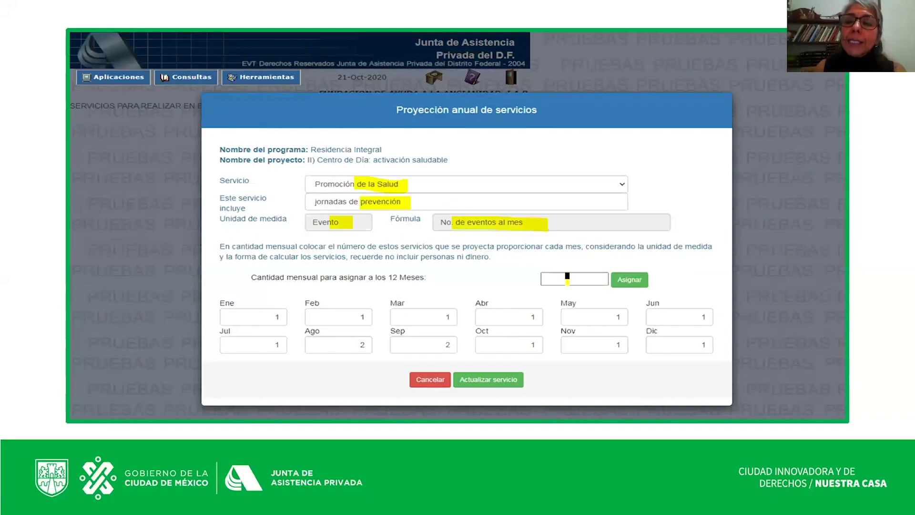
left_click_drag(580, 279, 558, 278)
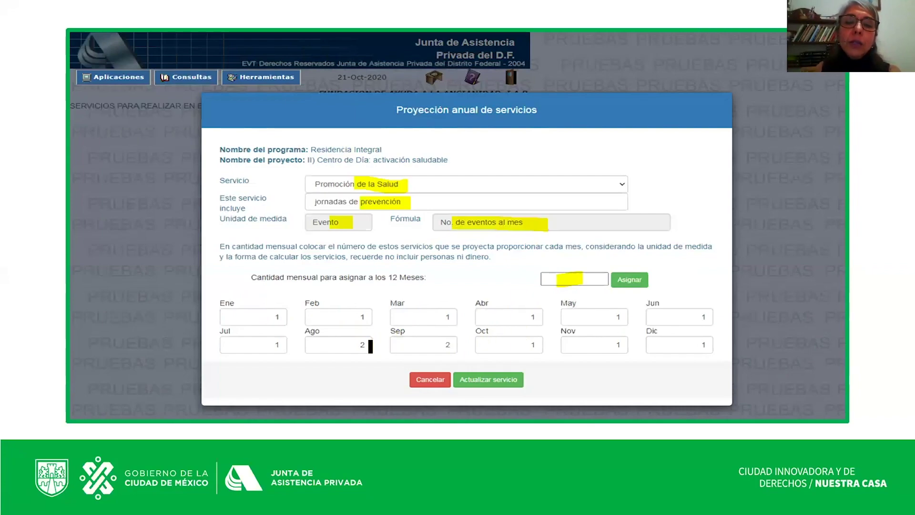
Step: Highlight the July 1, August 2 and September 2 quantities, then return to the services table
left_click_drag(370, 346, 357, 345)
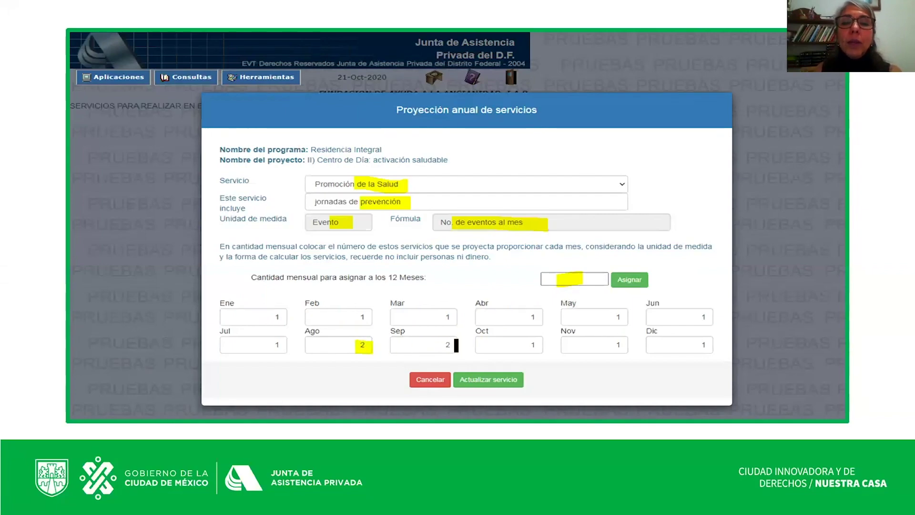
left_click_drag(456, 344, 441, 345)
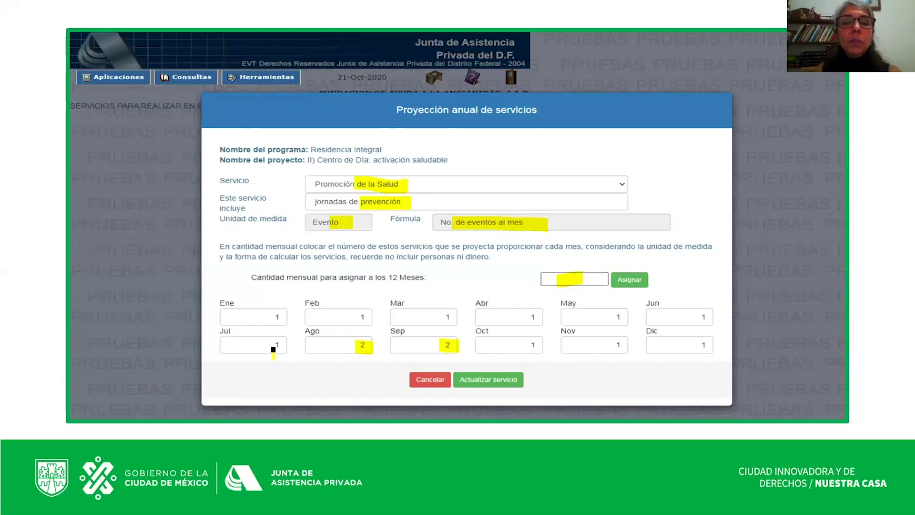
left_click_drag(267, 343, 295, 343)
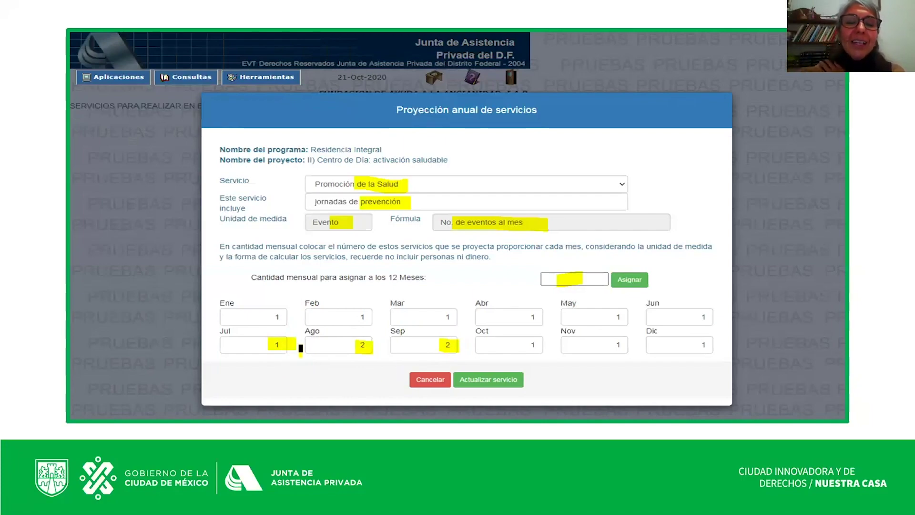
left_click_drag(297, 340, 297, 353)
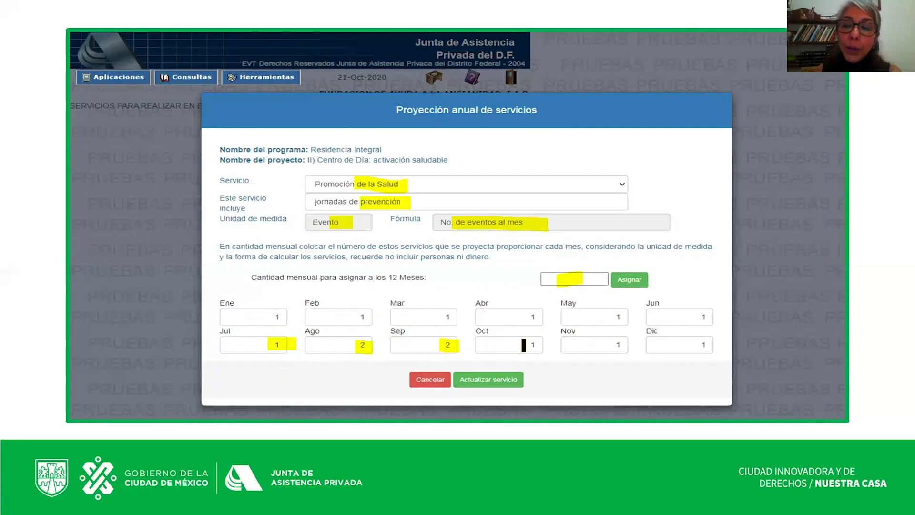
left_click(496, 384)
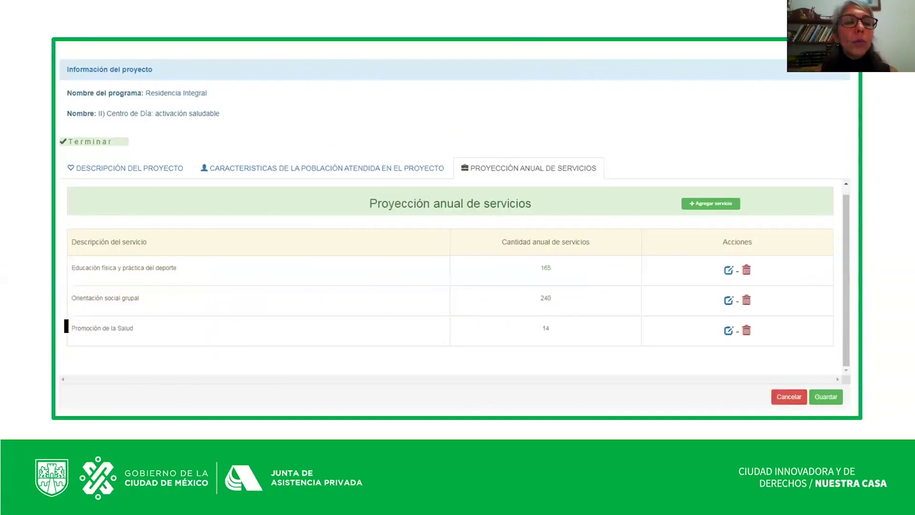
Step: Highlight the Promoción de la Salud row and its 14 total, show Programas Asistenciales, then end the slideshow
left_click_drag(141, 319, 144, 323)
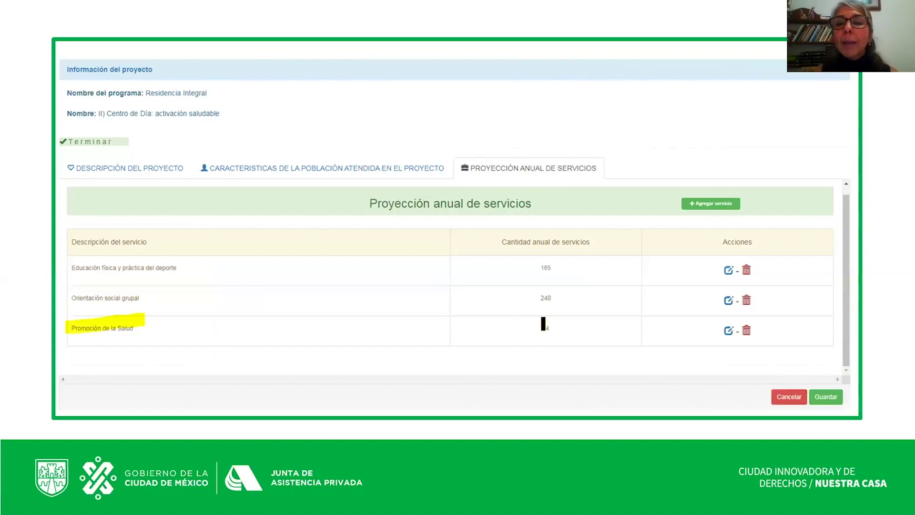
left_click_drag(537, 328, 553, 330)
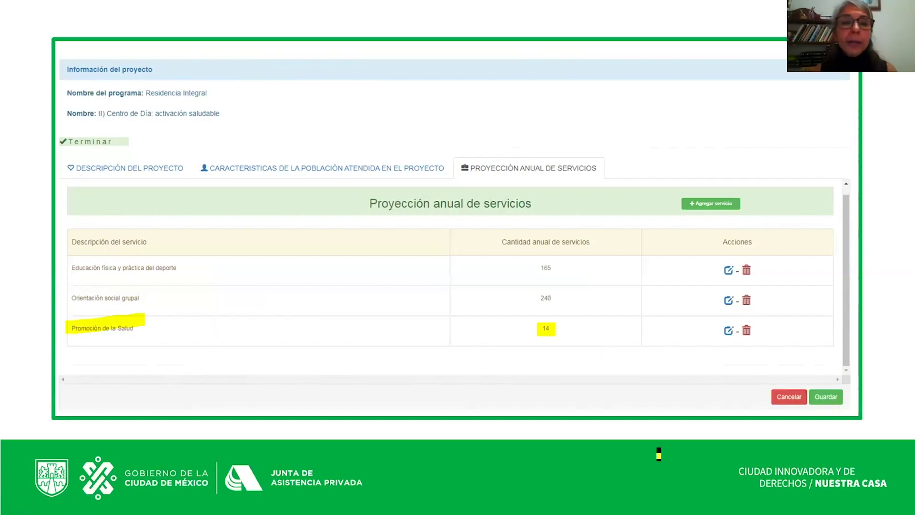
left_click(659, 454)
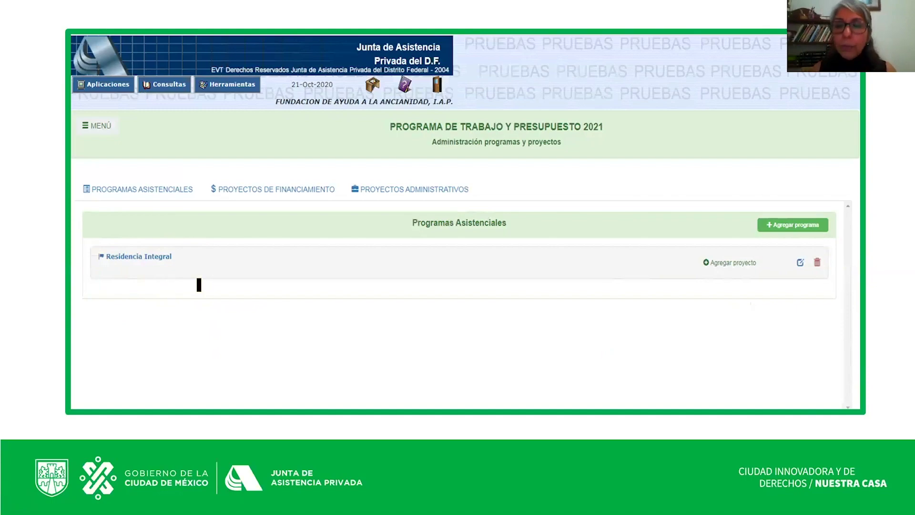
left_click(427, 190)
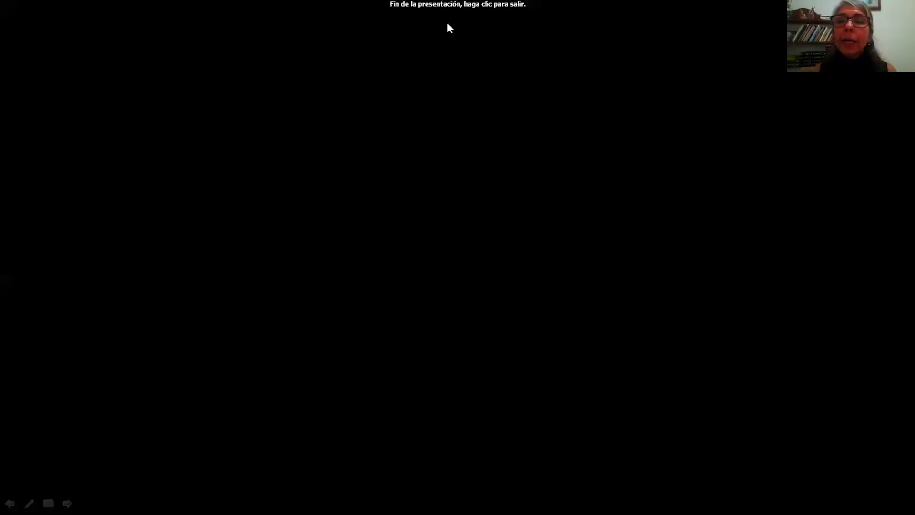
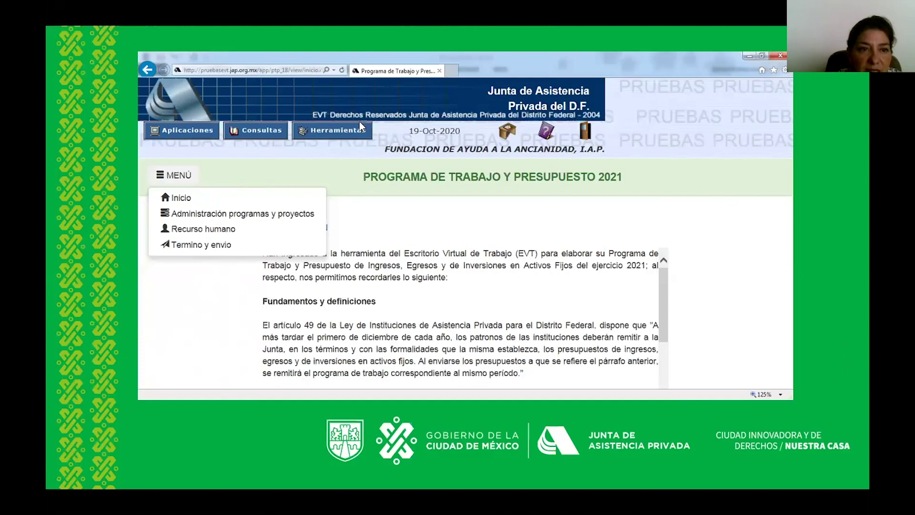
Step: Open Administración programas y proyectos from the MENÚ dropdown
left_click(310, 218)
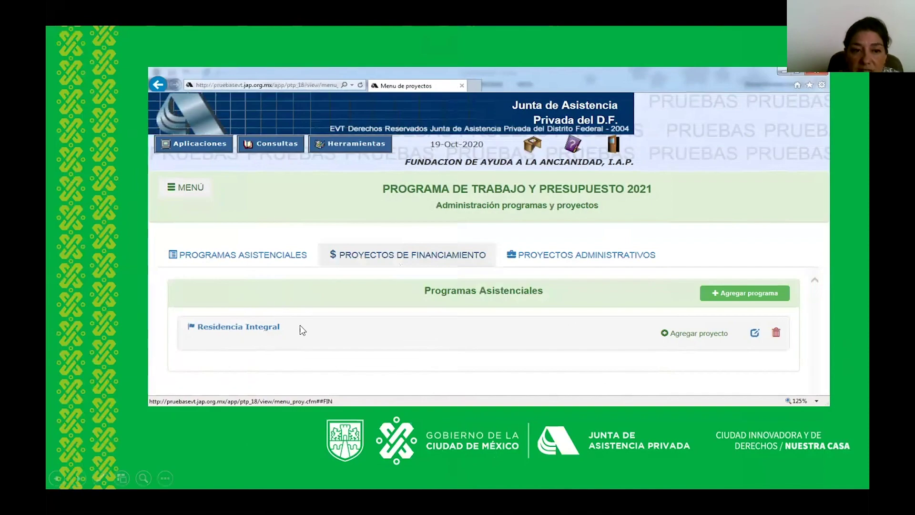
Step: Expand Residencia Integral and open Casa de Reposo's albergue income account catalogue
left_click(559, 282)
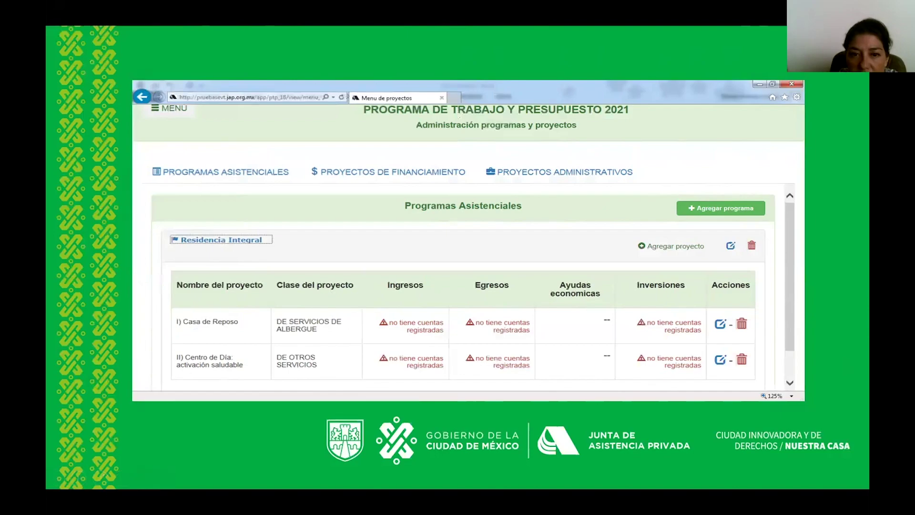
key("Right")
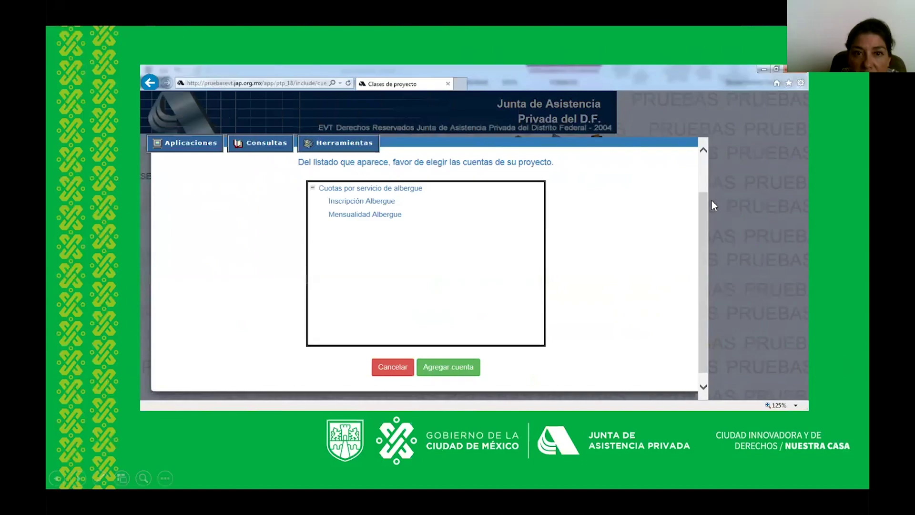
Step: Add Inscripción Albergue to Casa de Reposo with 30 services or persons
key("Right")
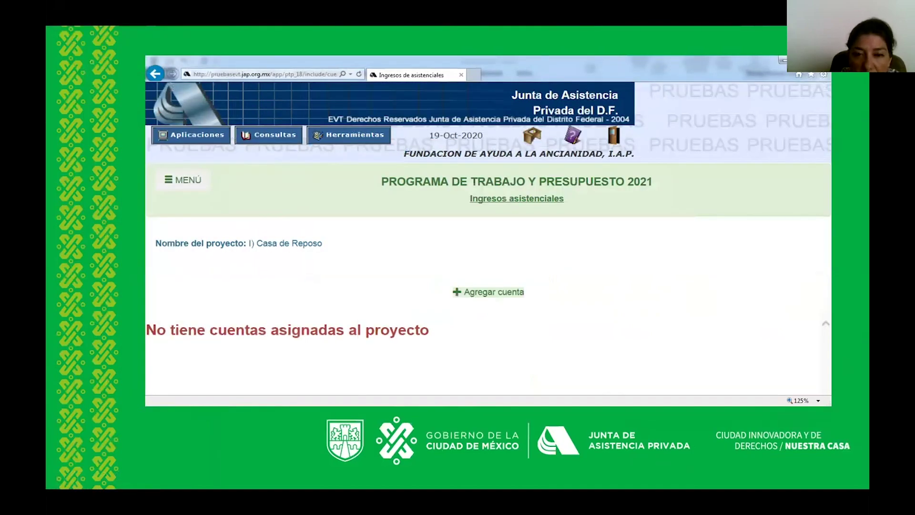
key("Right")
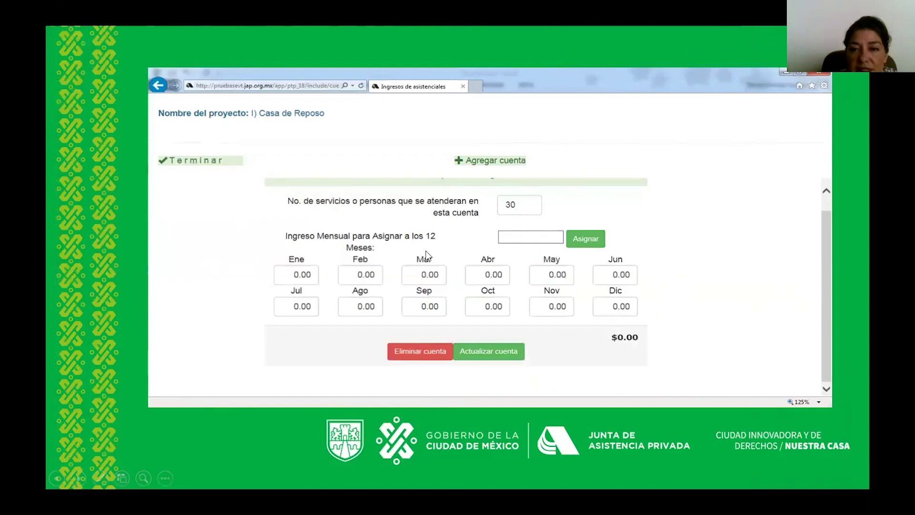
Step: Record 90000 February Inscripción Albergue income and save it back to the projects table
left_click(714, 262)
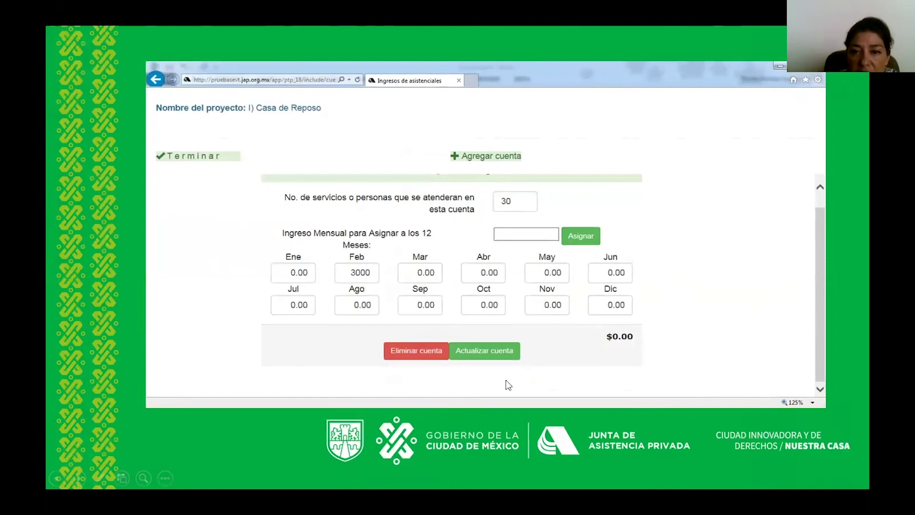
left_click(544, 339)
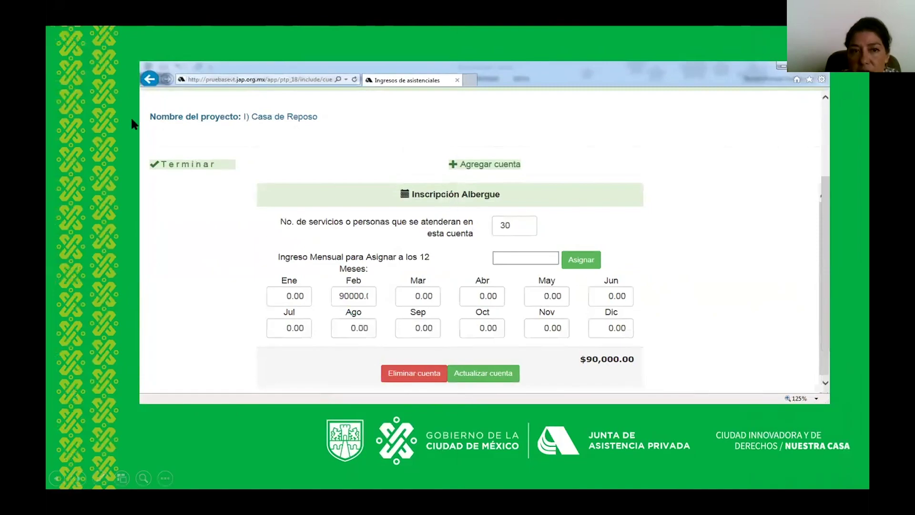
left_click(663, 347)
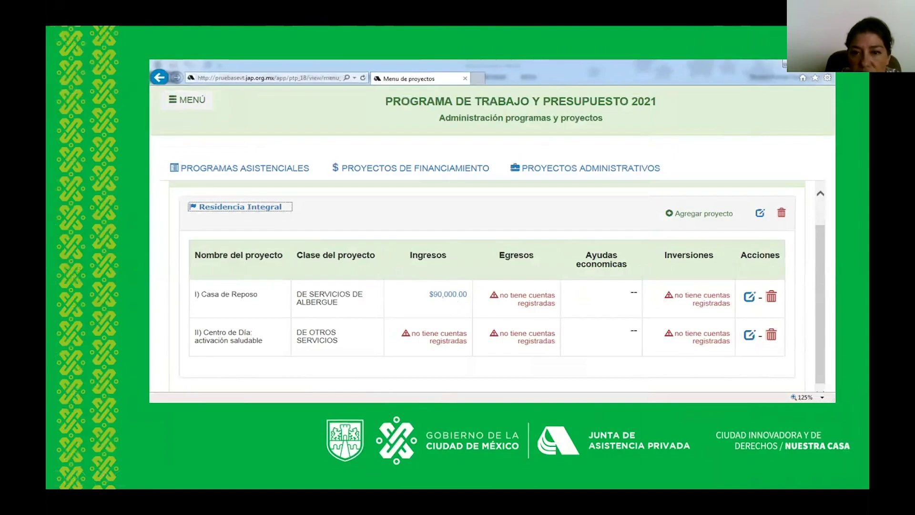
Step: Pick Mensualidad Albergue from the Catálogo de cuentas as another Casa de Reposo income account
key("Right")
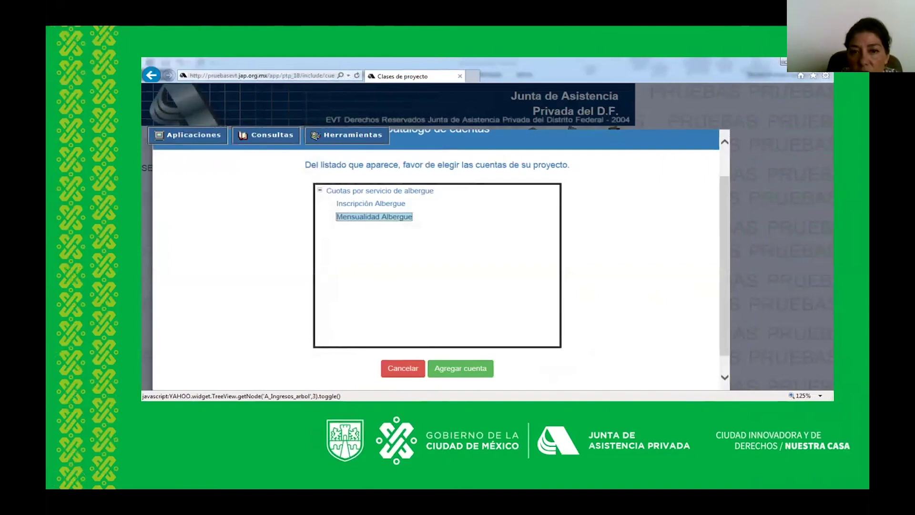
key("Right")
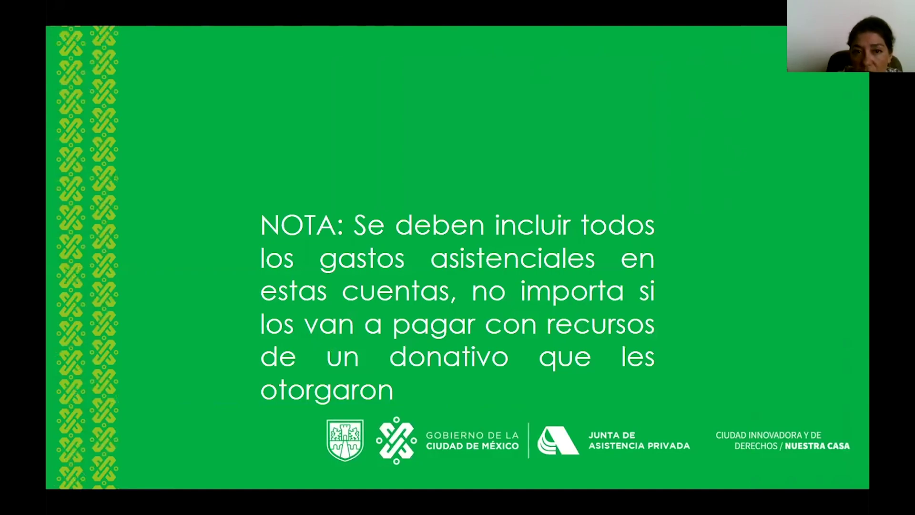
Step: Give Mensualidad Albergue 30 persons and 10000 in each of the twelve months
key("alt+Tab")
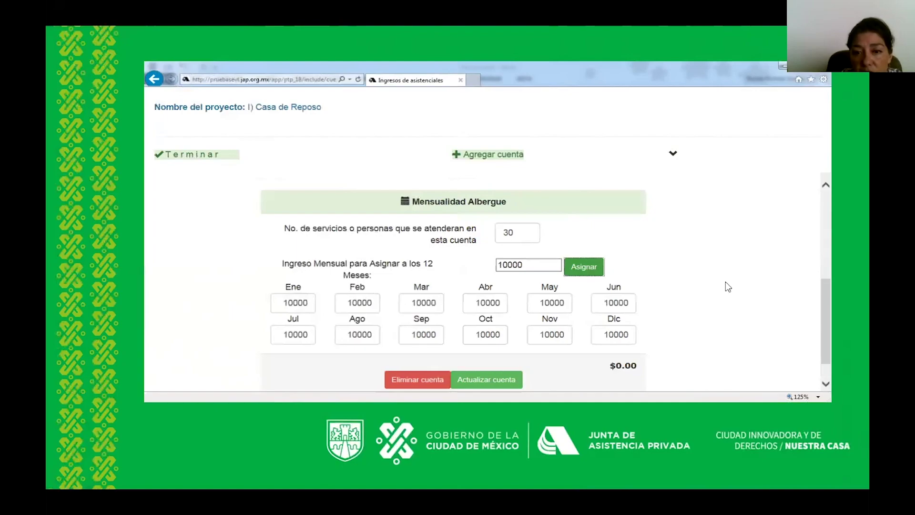
Step: Reassign 300000 to every Mensualidad Albergue month and save, totalling $3,690,000.00 income
key("Right")
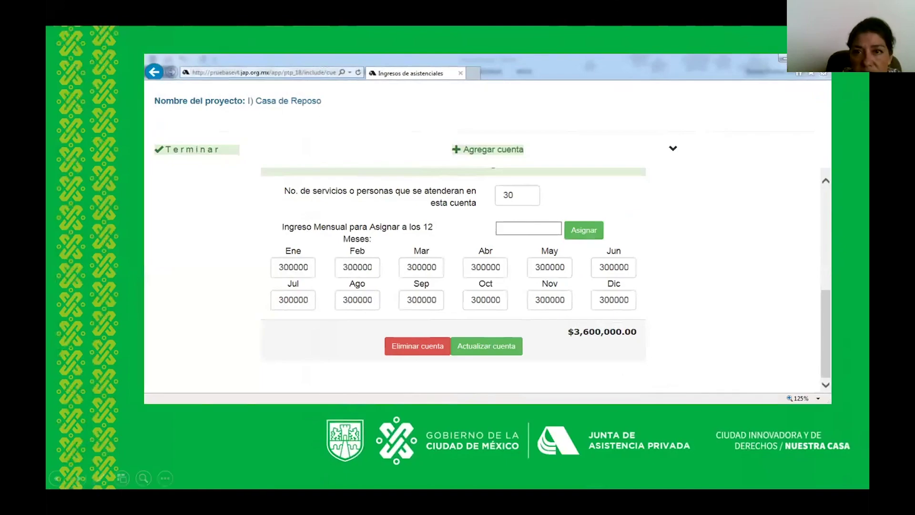
key("Right")
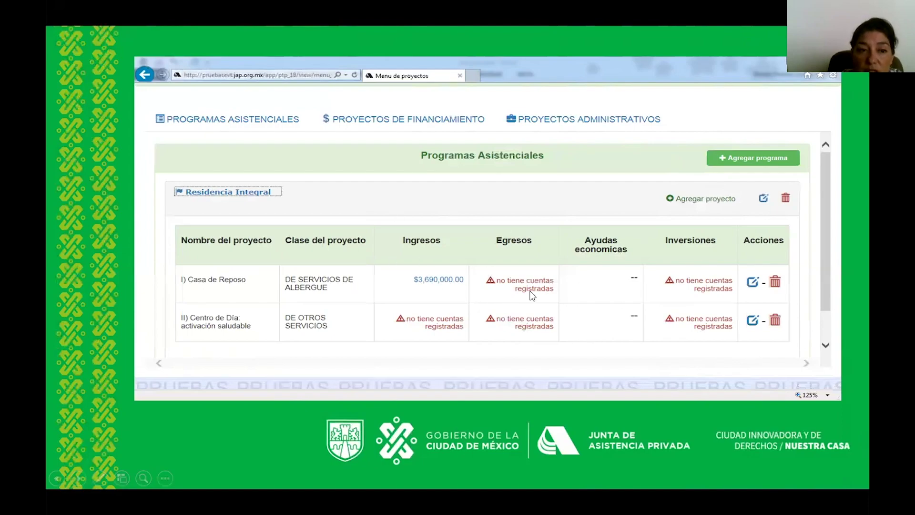
Step: Bring up the Costo del servicio de albergue expense catalogue for Casa de Reposo
left_click(686, 253)
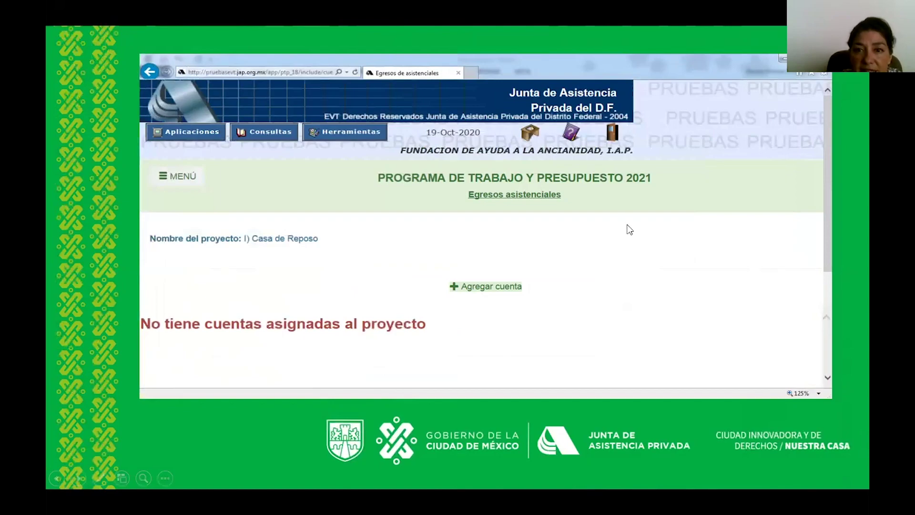
left_click(564, 317)
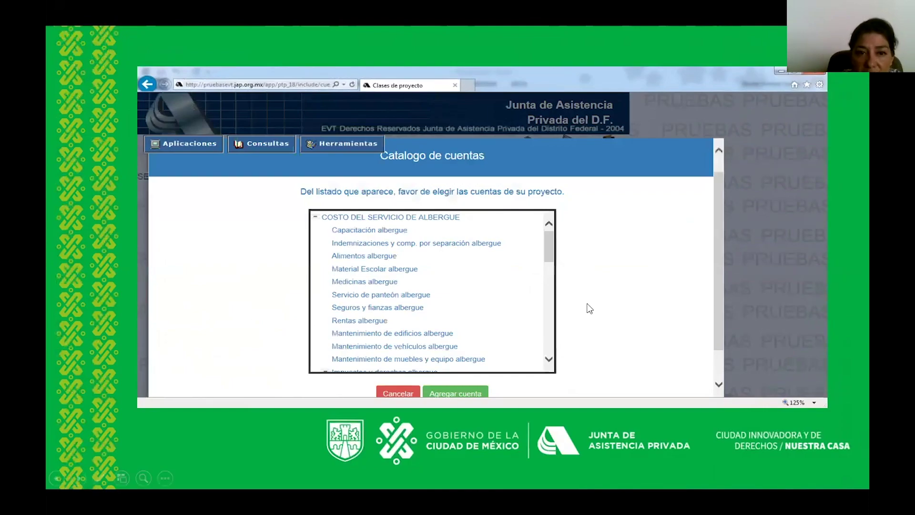
Step: Add Alimentos albergue at 1000 per month, giving Casa de Reposo $12,000.00 in Egresos
left_click(462, 388)
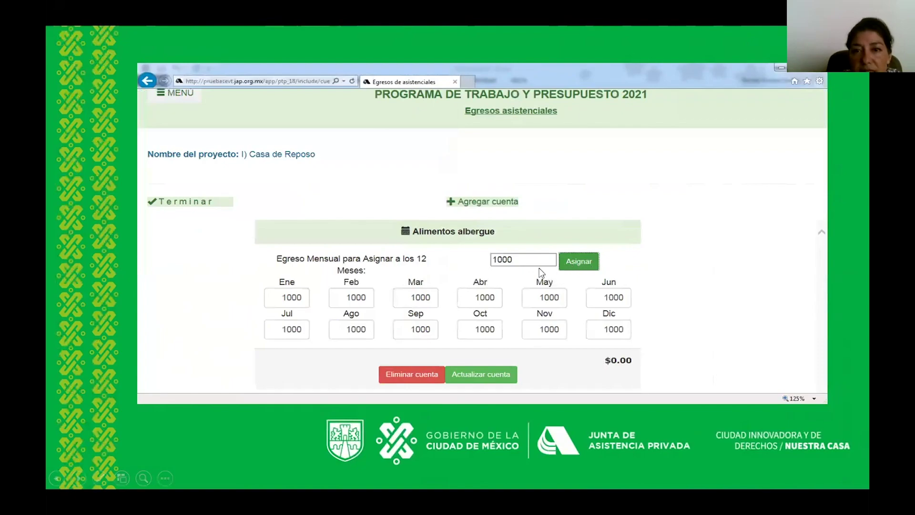
left_click(639, 291)
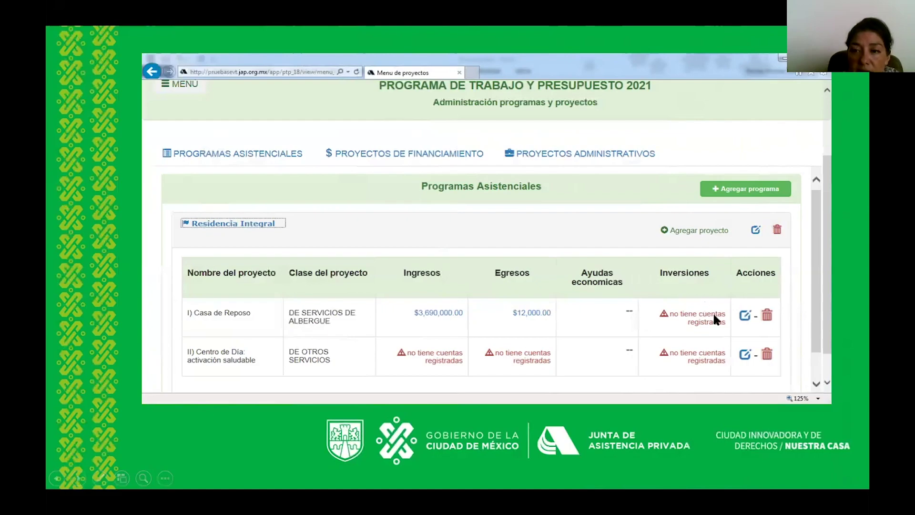
Step: Add a February VEHICULOS SERVICIO ASISTENCIAL investment: one Camioneta Toyota 2020 at 450,000
left_click(243, 180)
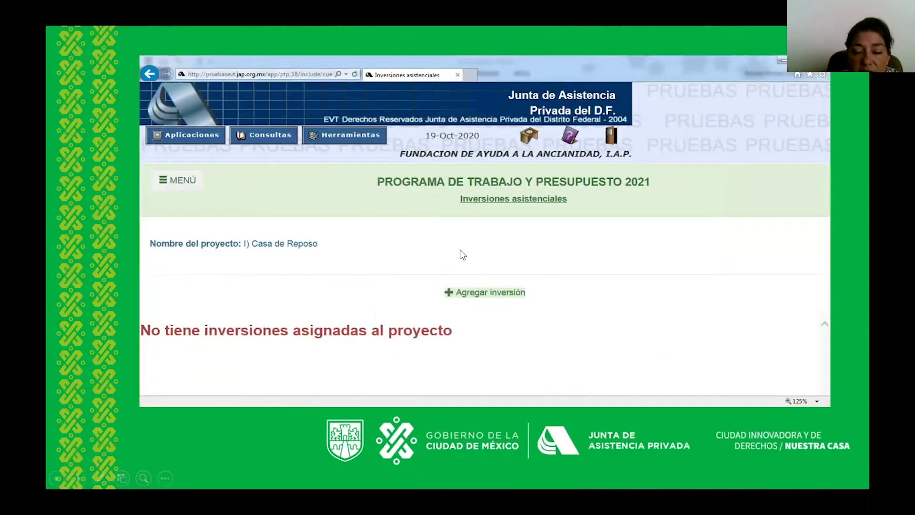
left_click(469, 298)
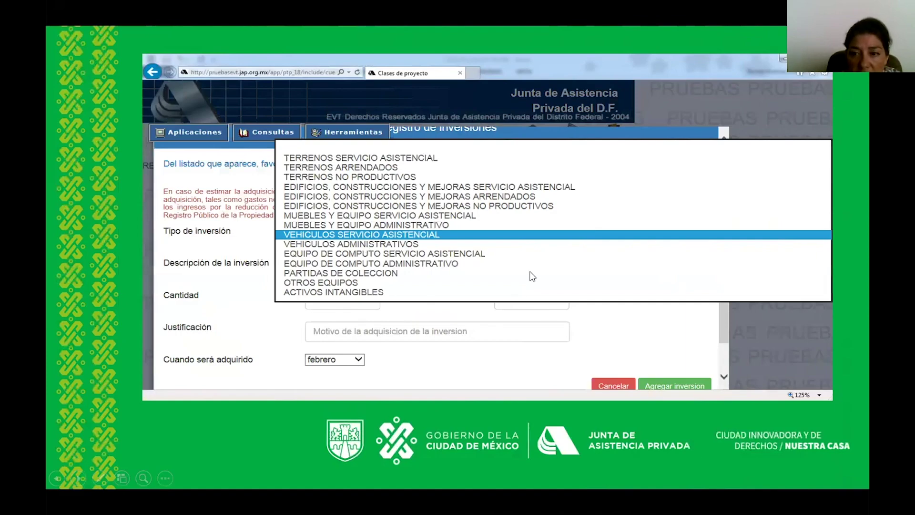
key("Right")
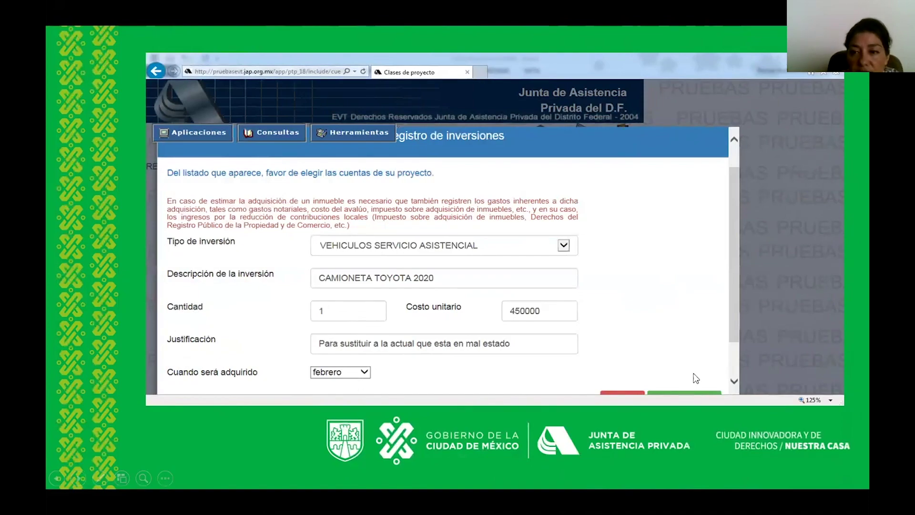
key("Right")
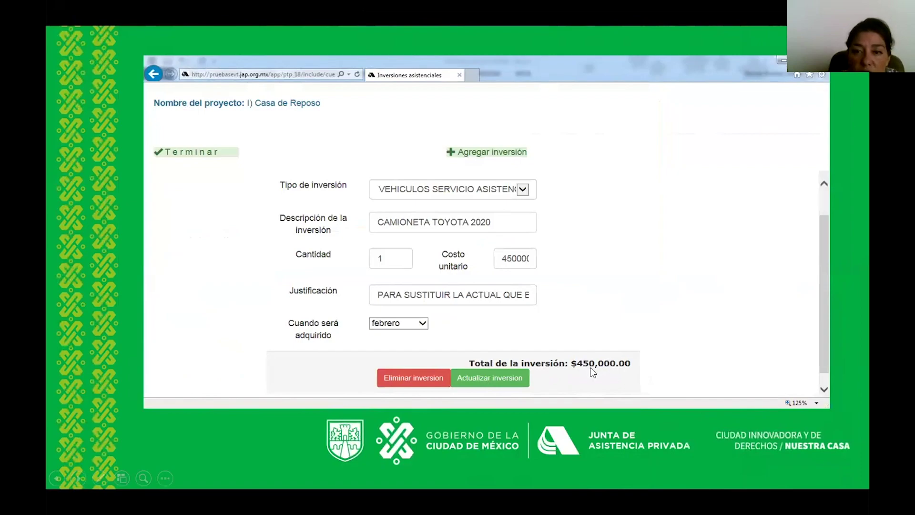
Step: Go back to the assistance programs table and open Ingresos for II) Centro de Día: activación saludable
left_click(494, 337)
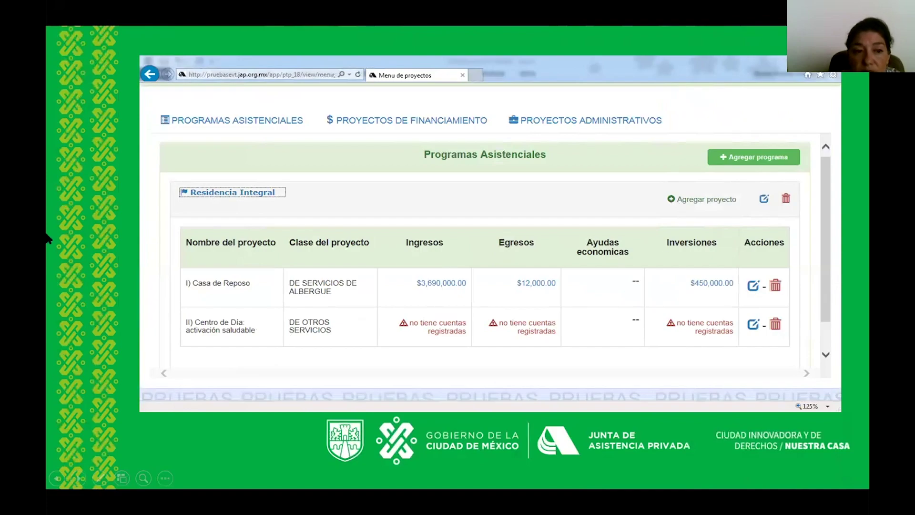
left_click(458, 354)
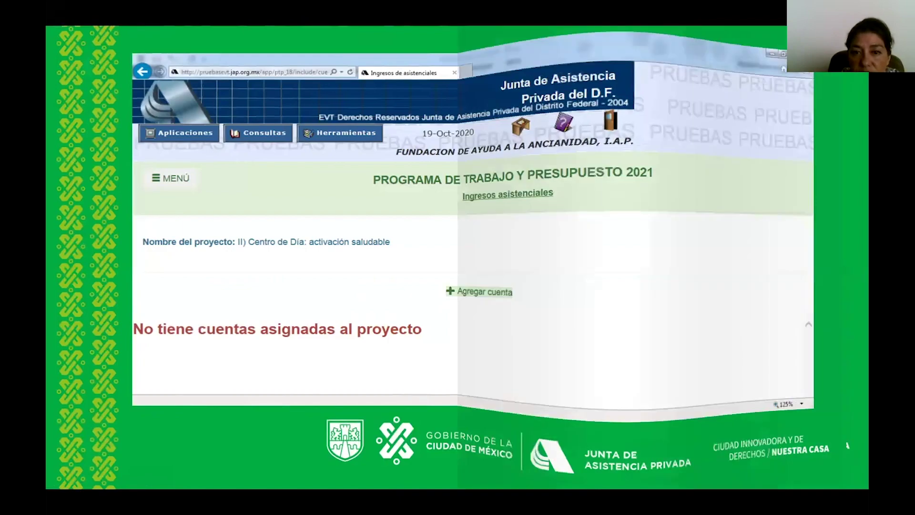
Step: Add a Terapia income account to Centro de Día for 10 people at 2000 monthly, totalling $24,000.00
key("Right")
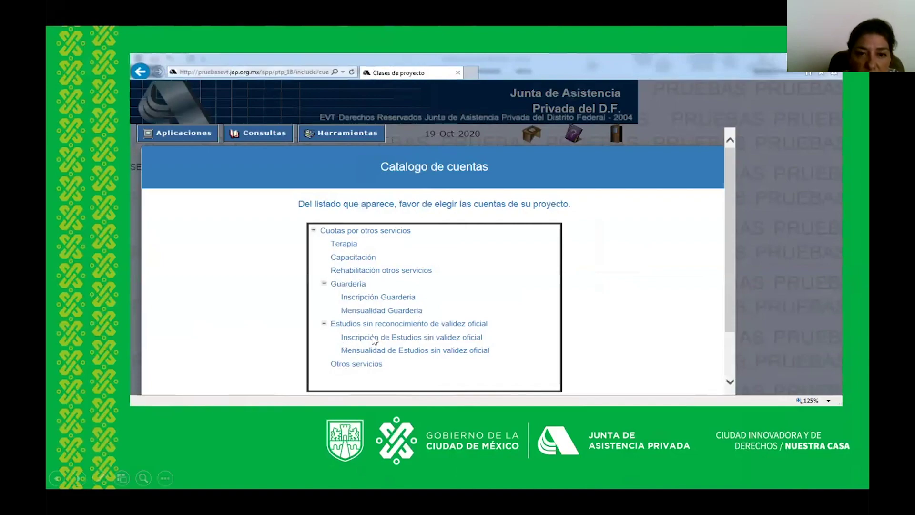
left_click(415, 188)
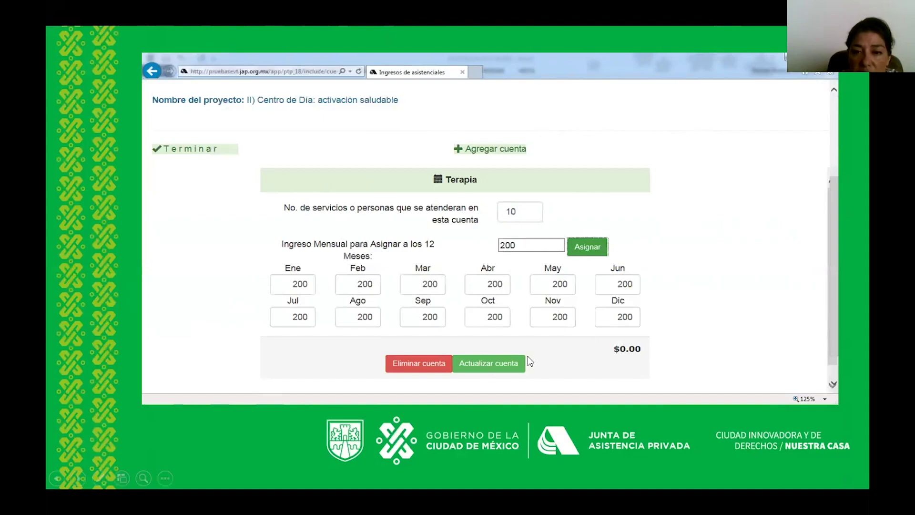
left_click(514, 345)
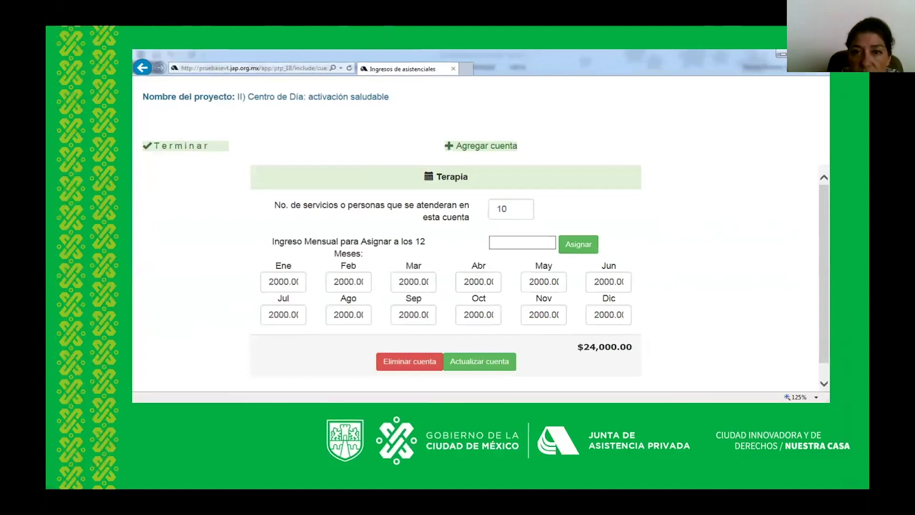
key("Right")
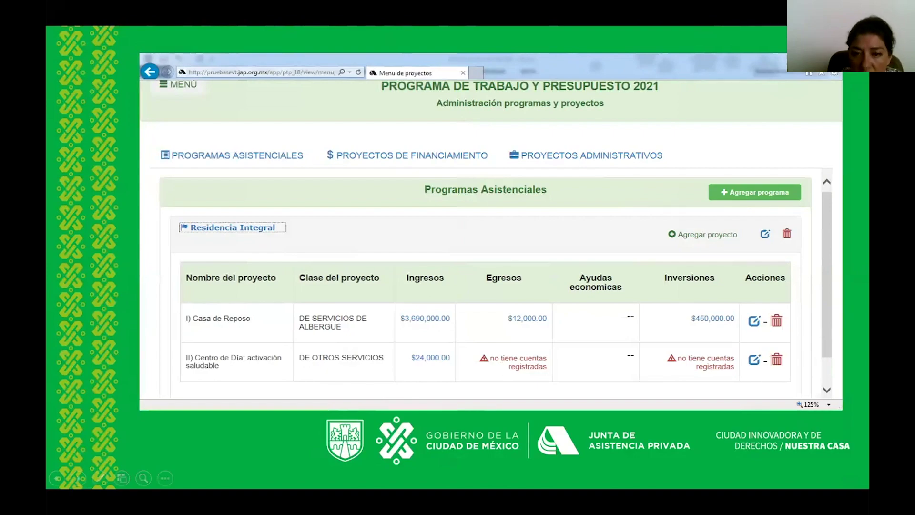
Step: Budget Material escolar otros costos at 300 per month ($3,600.00) in Centro de Día's Egresos
left_click(499, 364)
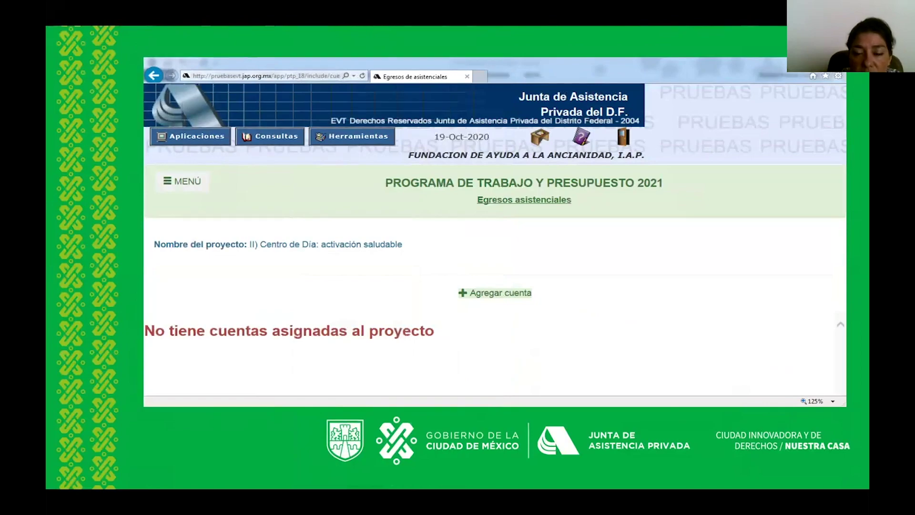
key("Right")
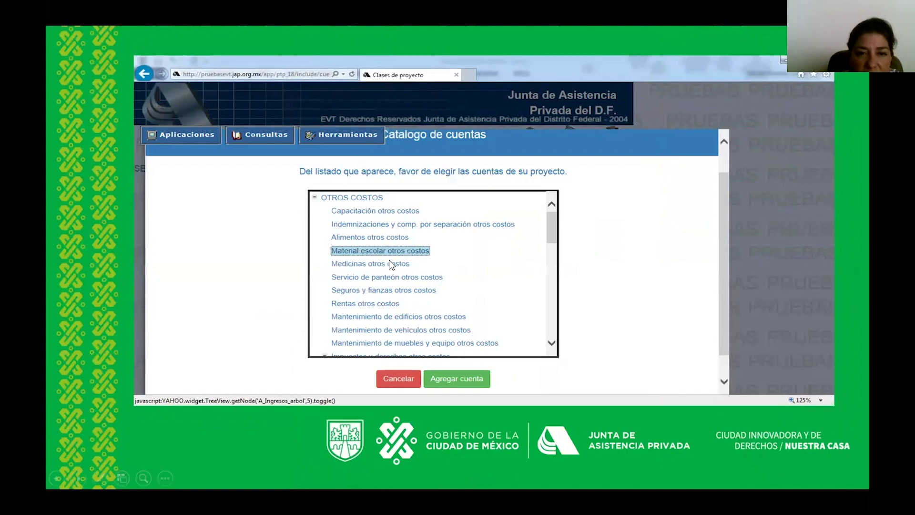
key("Right")
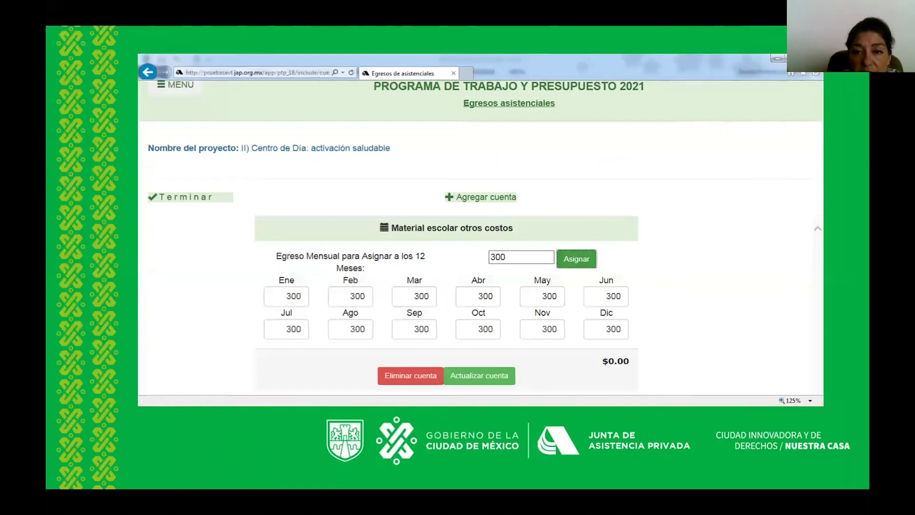
key("Right")
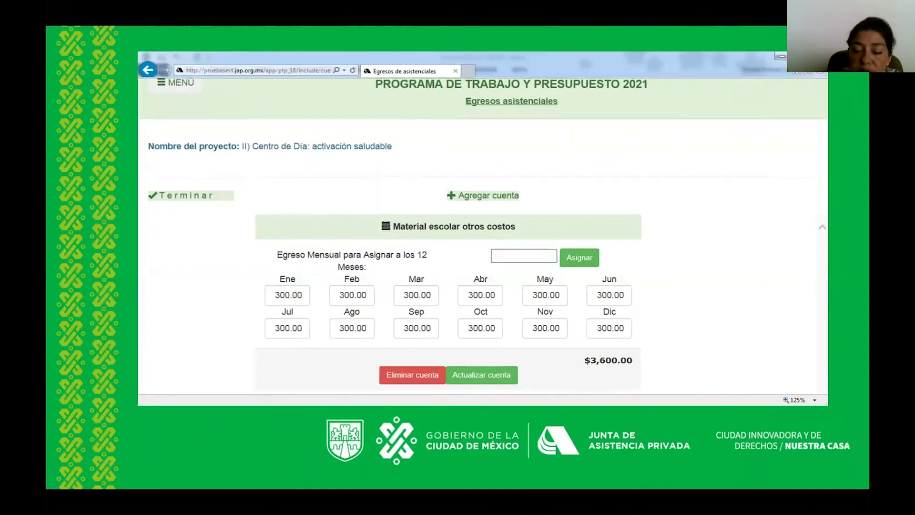
key("Right")
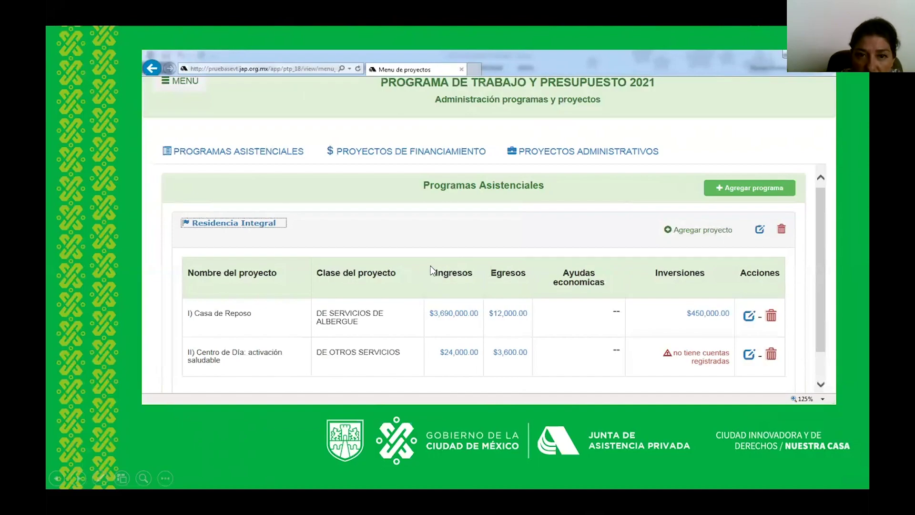
Step: Create a DE INMUEBLES ARRENDADOS financing project named Rentas
left_click(369, 284)
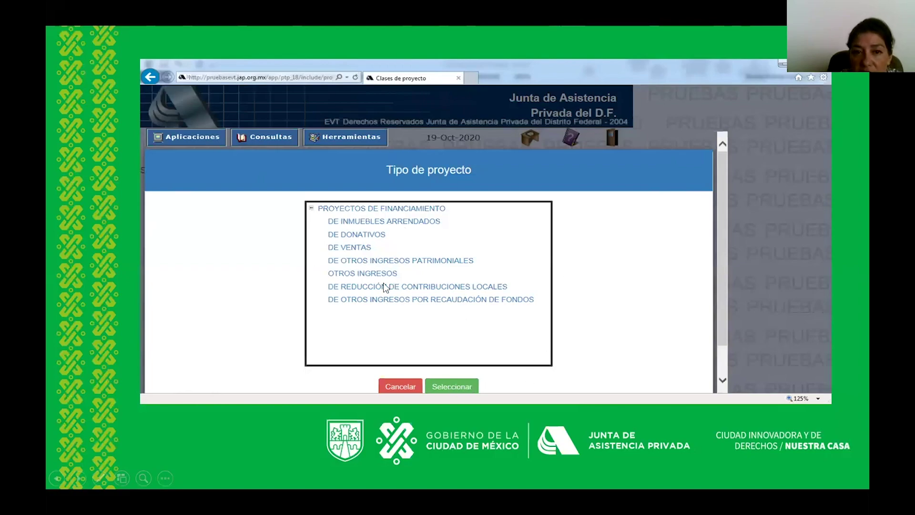
left_click(453, 341)
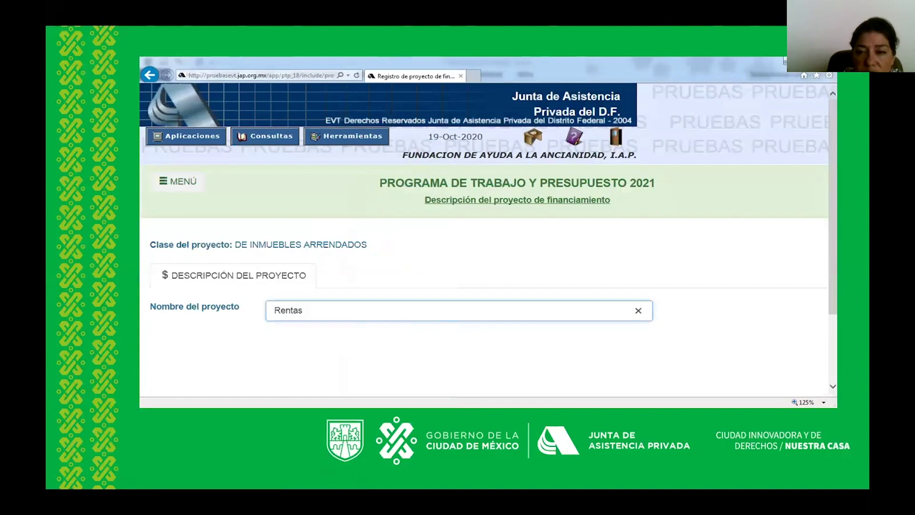
key("Right")
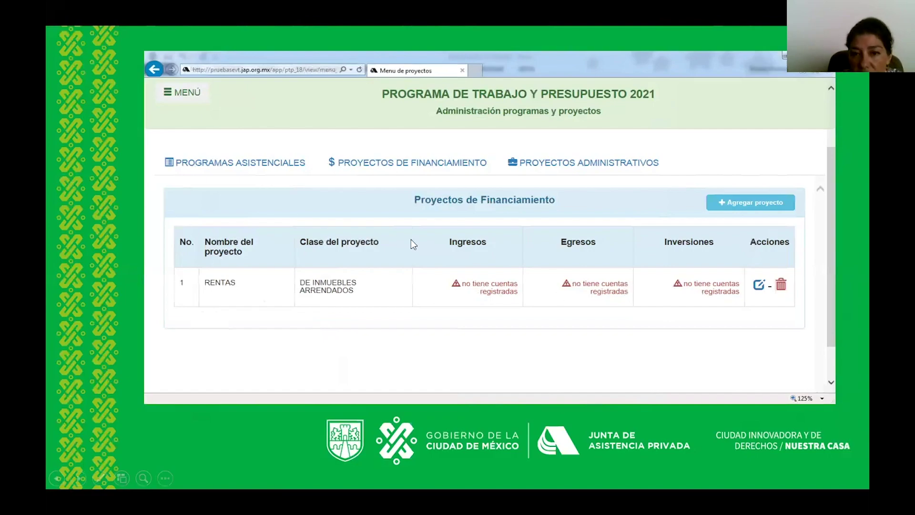
Step: Give Rentas a CASA HABITACION income account ($240,000.00), then open its Egresos de financiamiento page
left_click(313, 305)
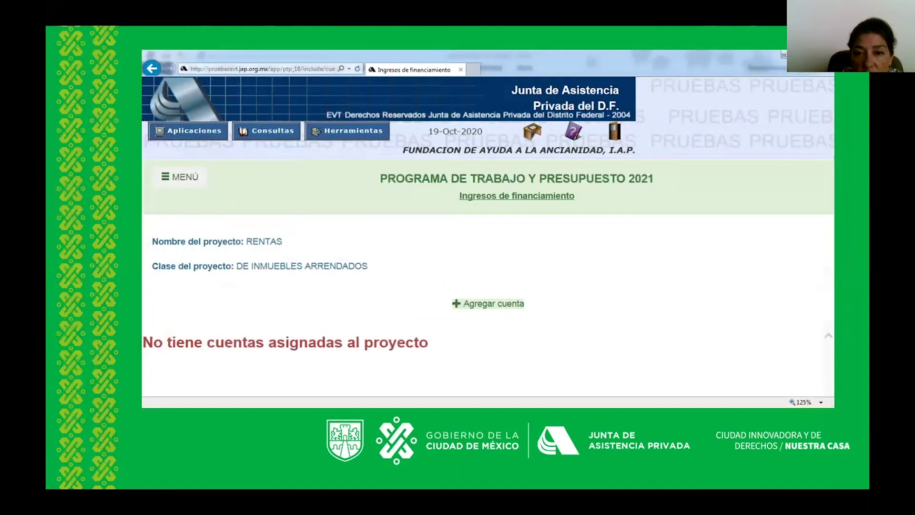
key("Right")
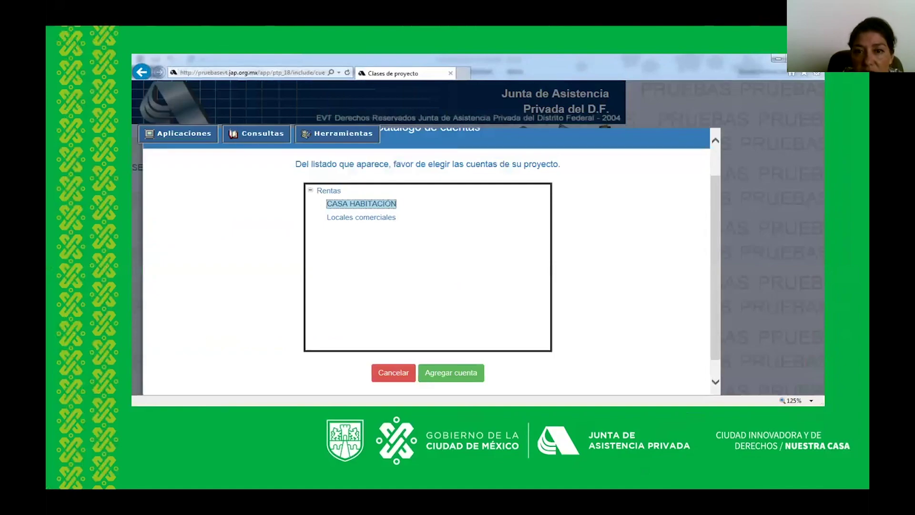
key("Right")
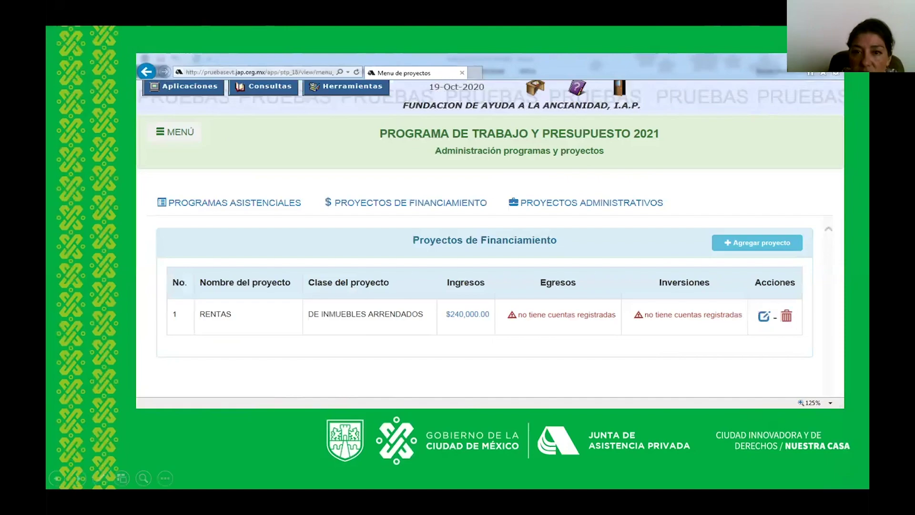
key("Right")
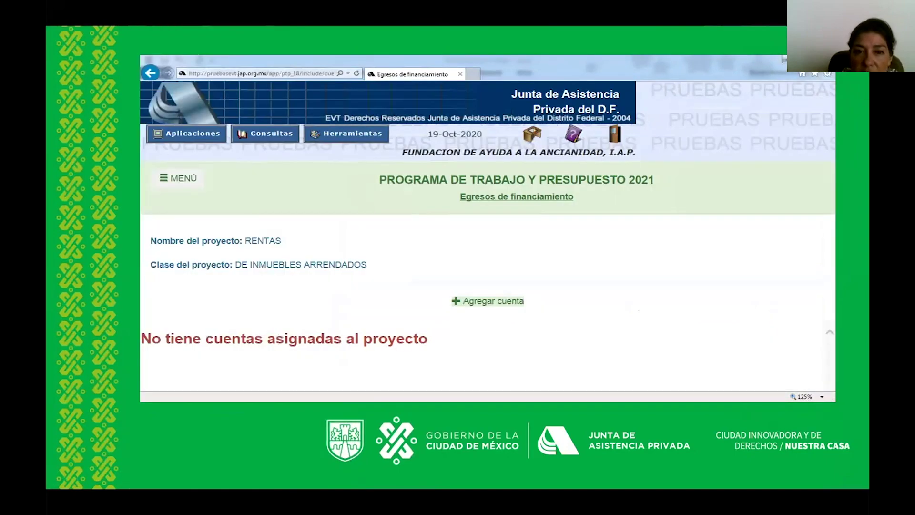
Step: Add Impuesto Predial inmuebles arrendados to RENTAS expenses with 3,000 in February
key("Right")
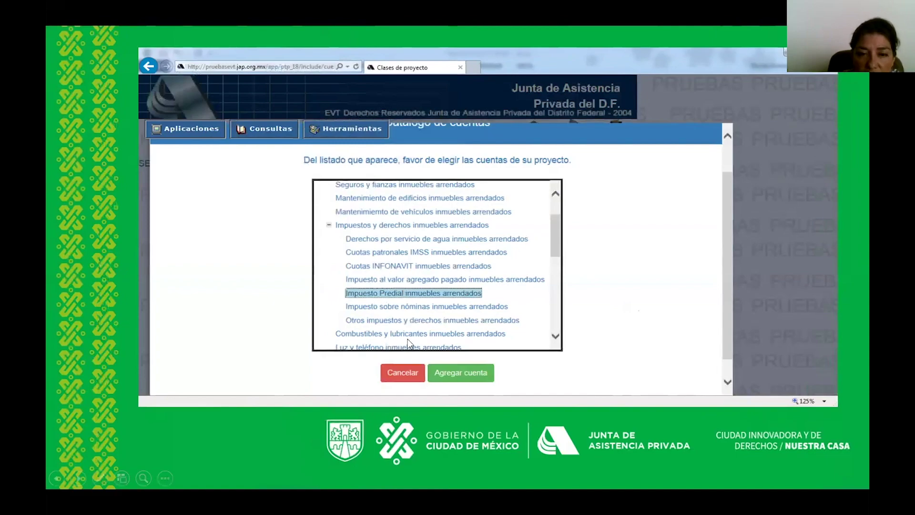
left_click(539, 360)
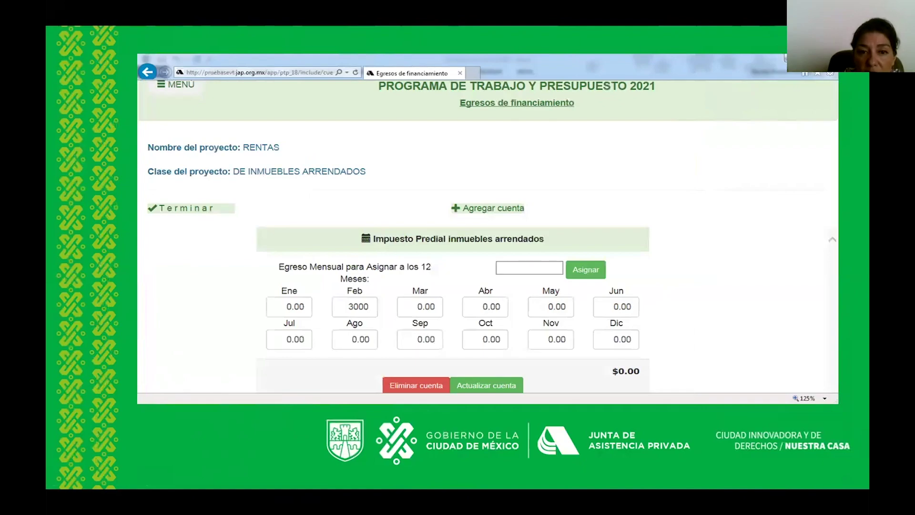
left_click(356, 310)
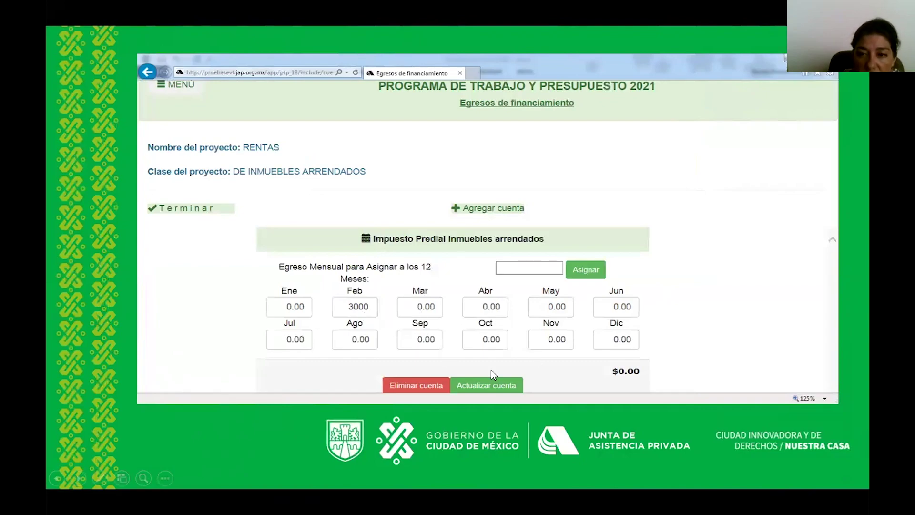
left_click(639, 438)
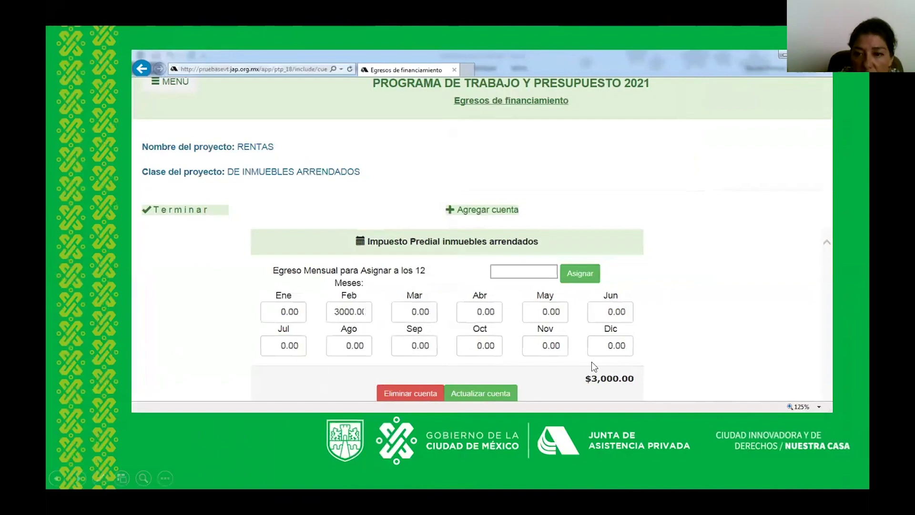
left_click(594, 366)
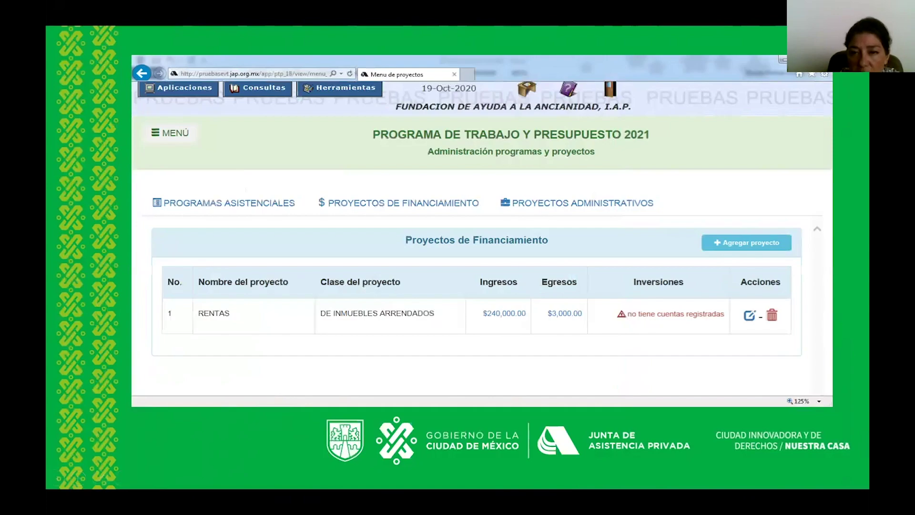
Step: Begin a new financing project with DE DONATIVOS chosen as its project type
key("Right")
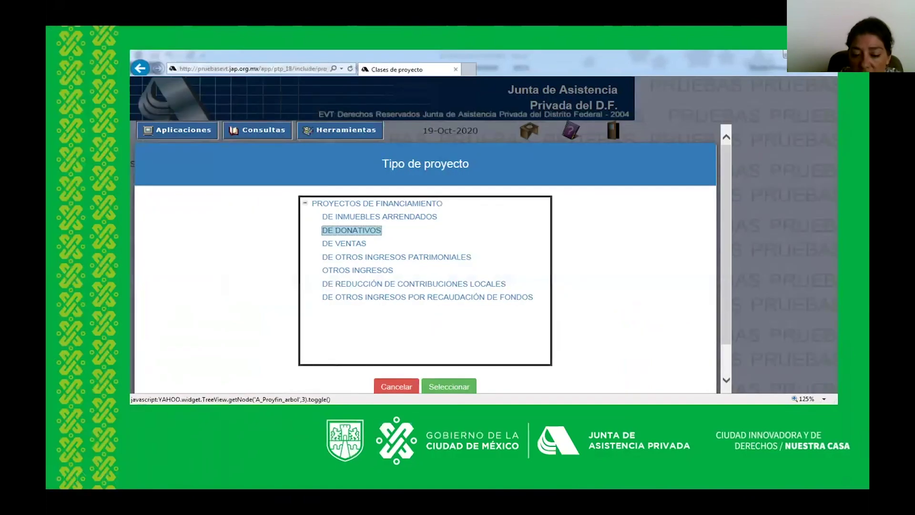
key("Right")
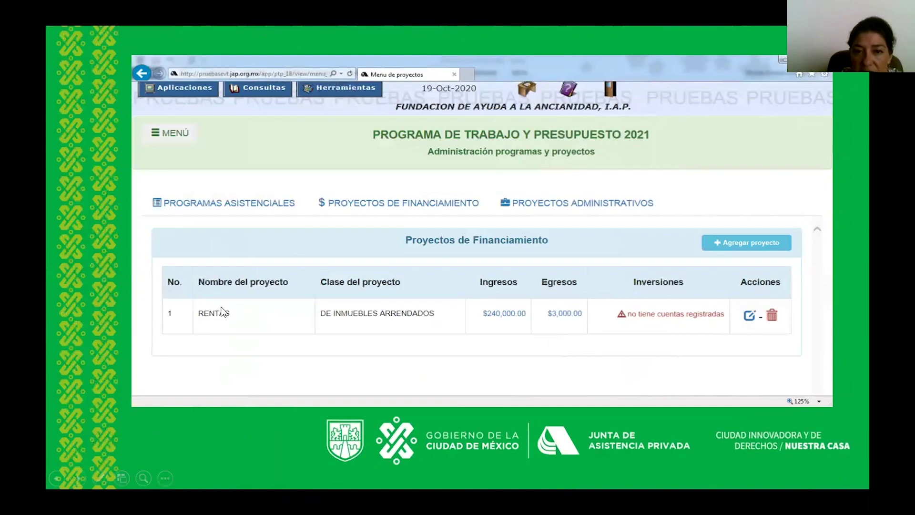
key("Right")
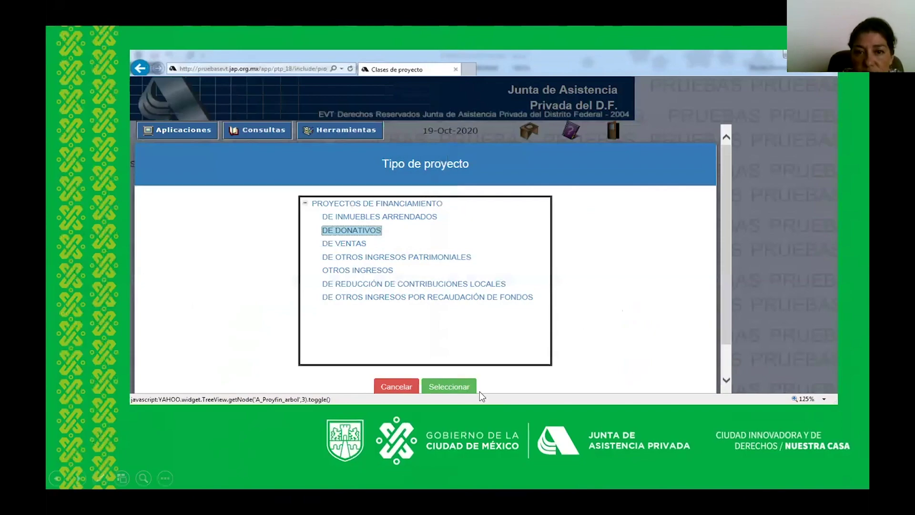
key("Right")
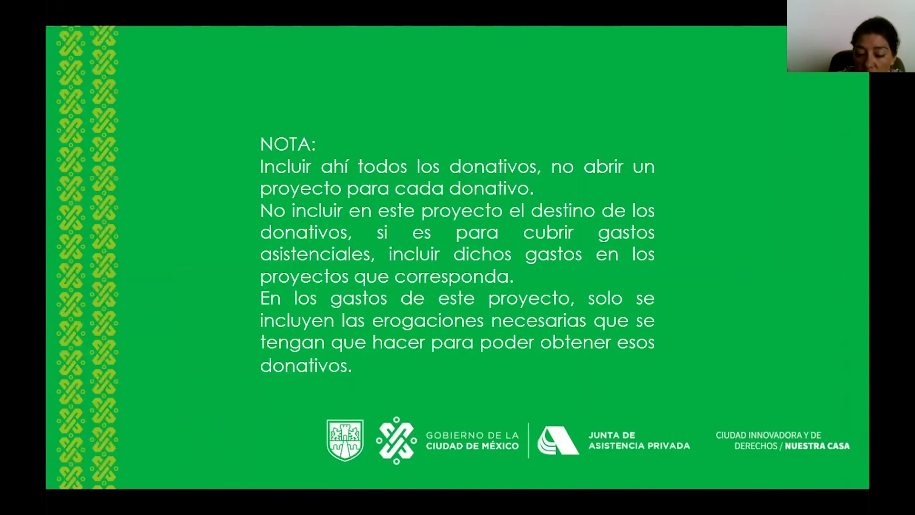
Step: Enter DONATIVOS as the new donations project's name in the description form
key("Right")
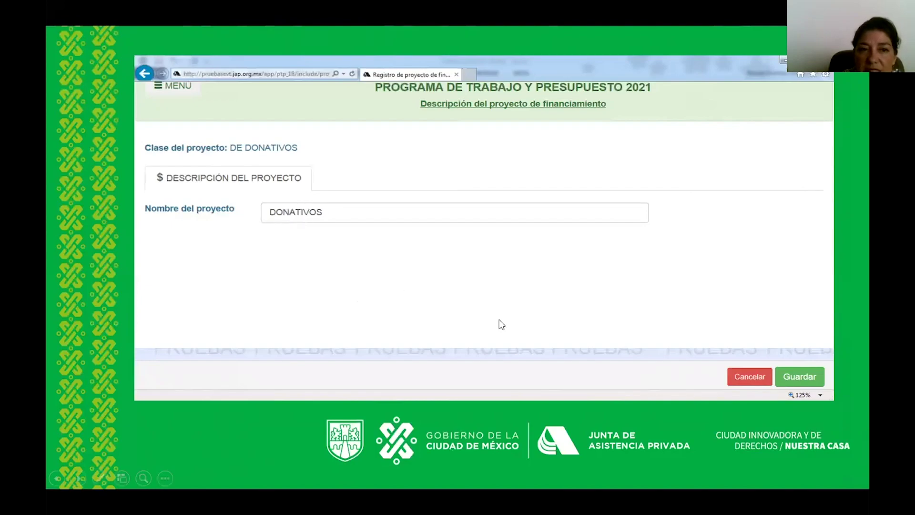
Step: Save the DONATIVOS project and open its Ingresos de financiamiento page
left_click(601, 379)
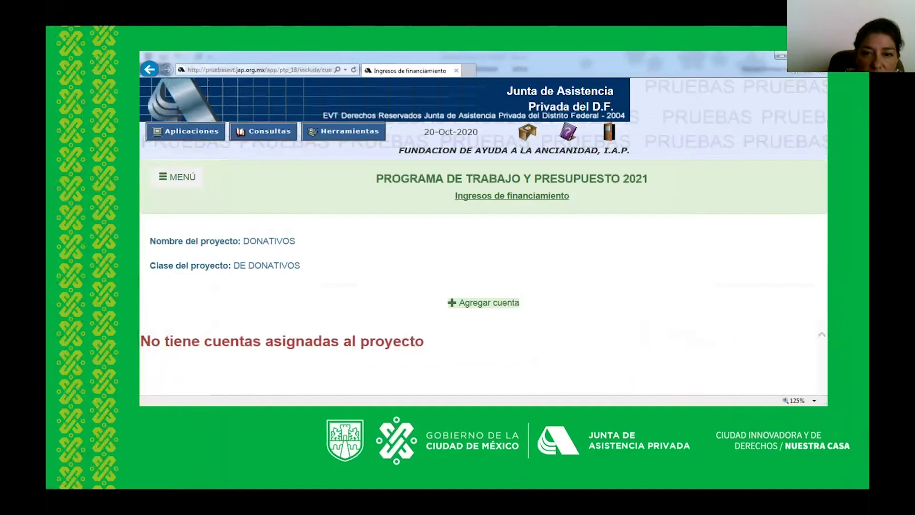
Step: Add Otros en efectivo no restringidos income to DONATIVOS: 130,000 January, 30,000 other months, $460,000.00 total
key("Right")
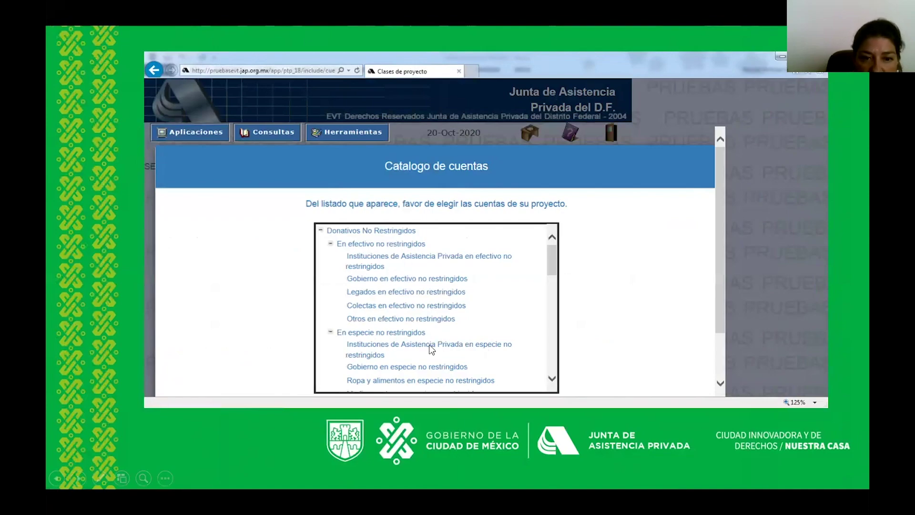
left_click(431, 301)
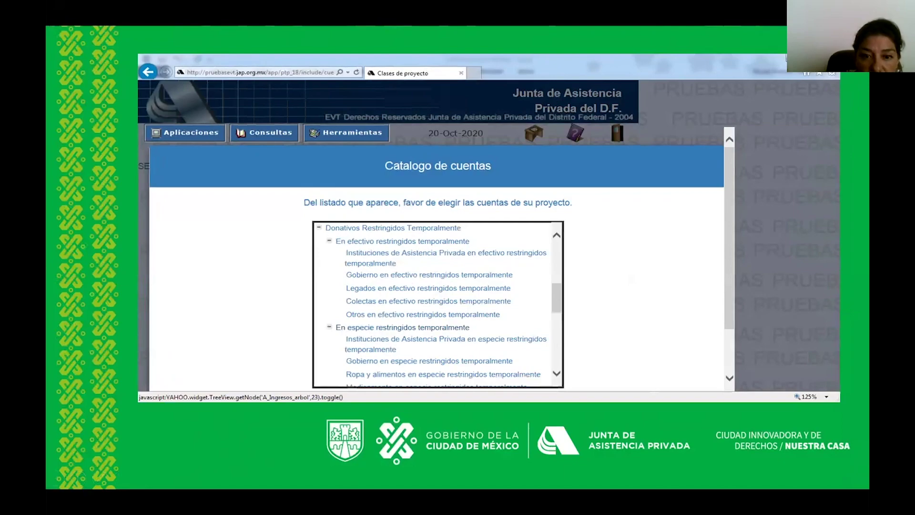
key("Right")
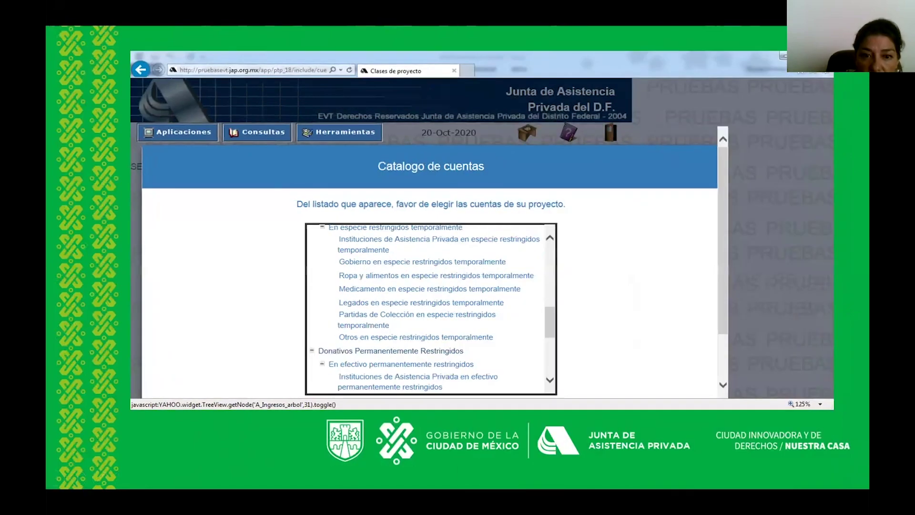
key("Right")
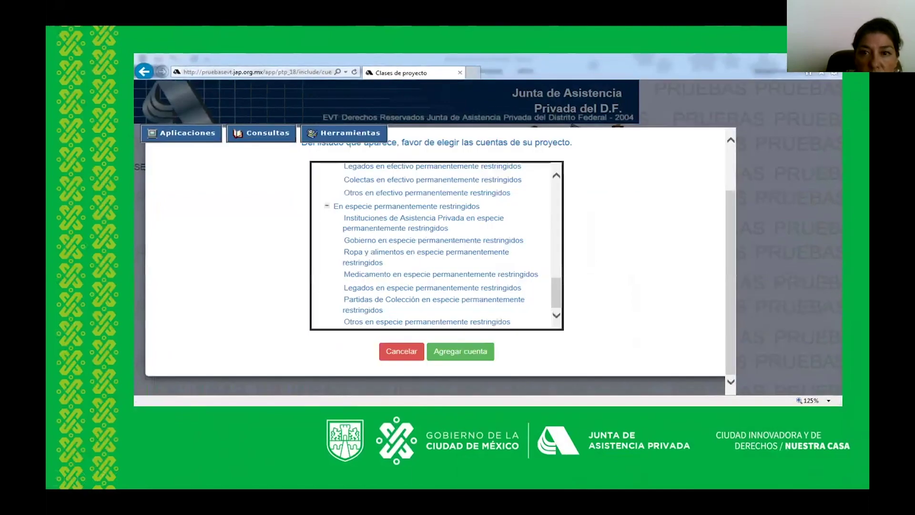
key("Right")
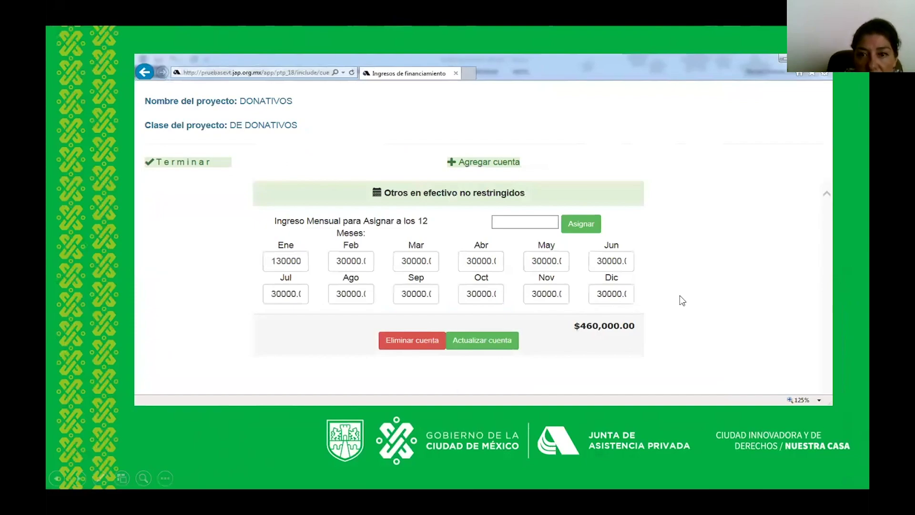
key("Right")
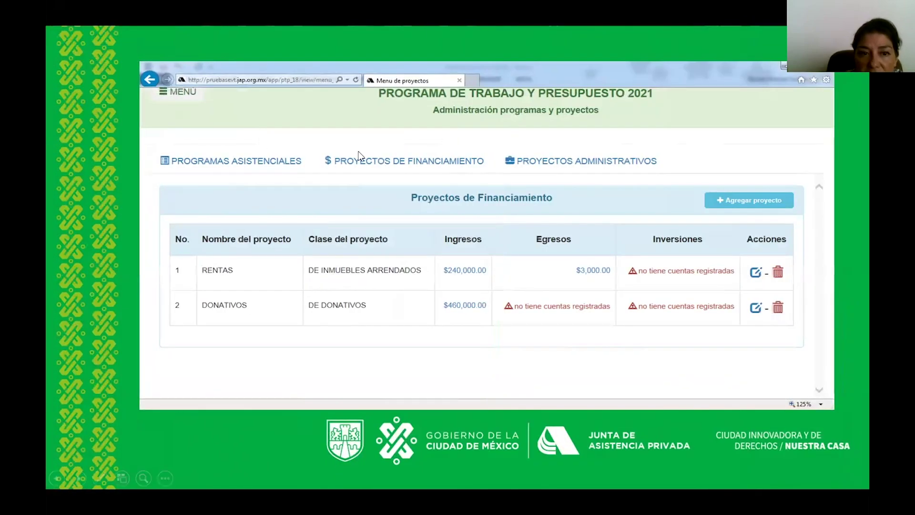